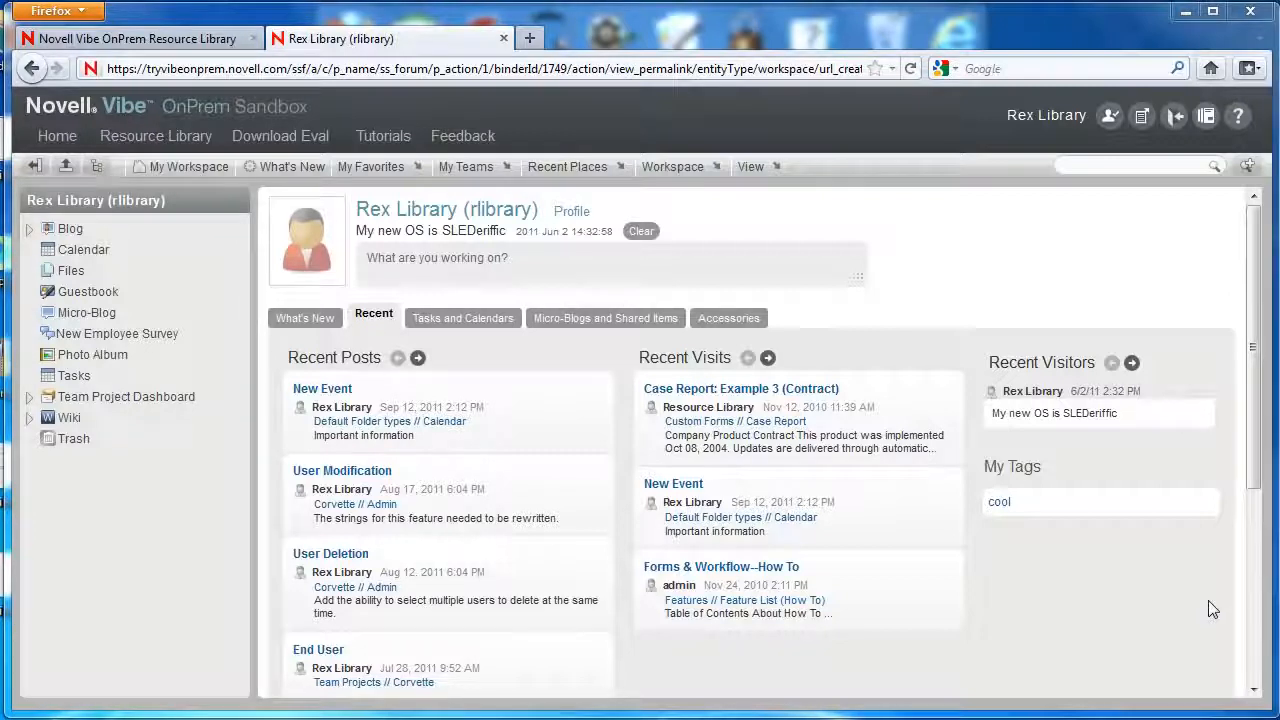
# Select the New Employee Survey folder in the workspace sidebar tree.
pyautogui.click(135, 341)
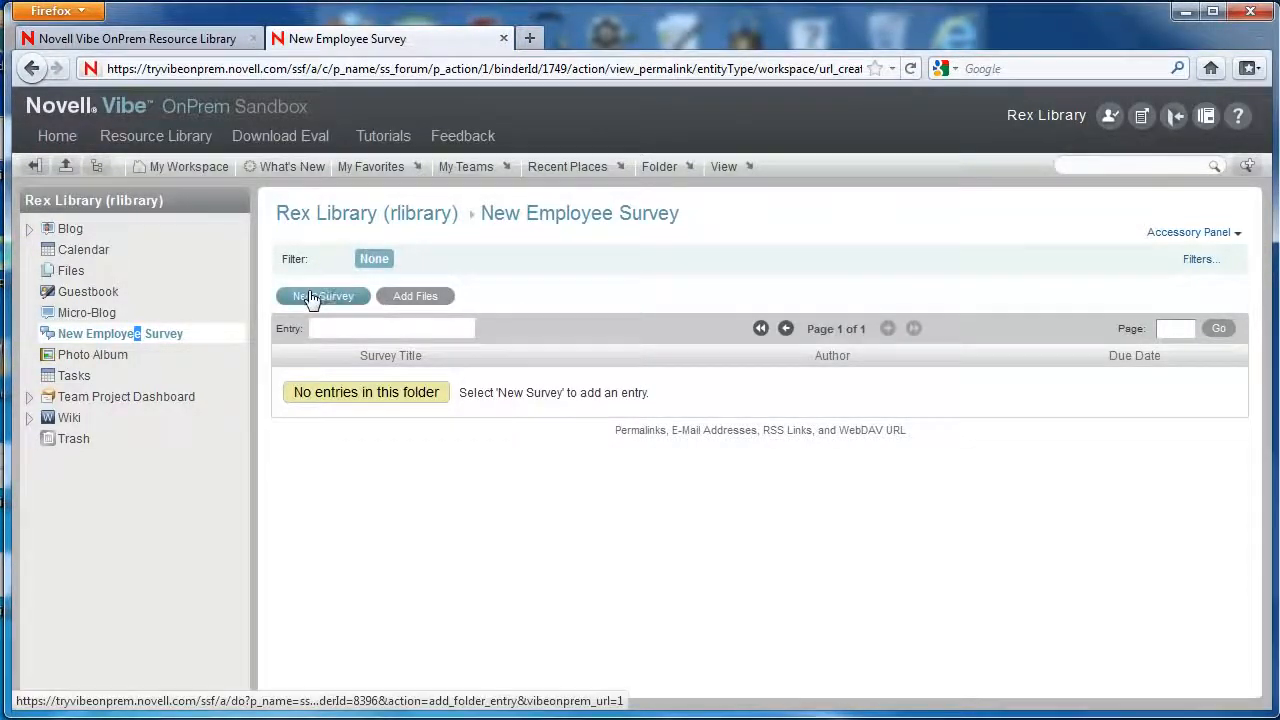
# Open the folder's Form/View Designers and start a new Entry Definition.
pyautogui.click(664, 168)
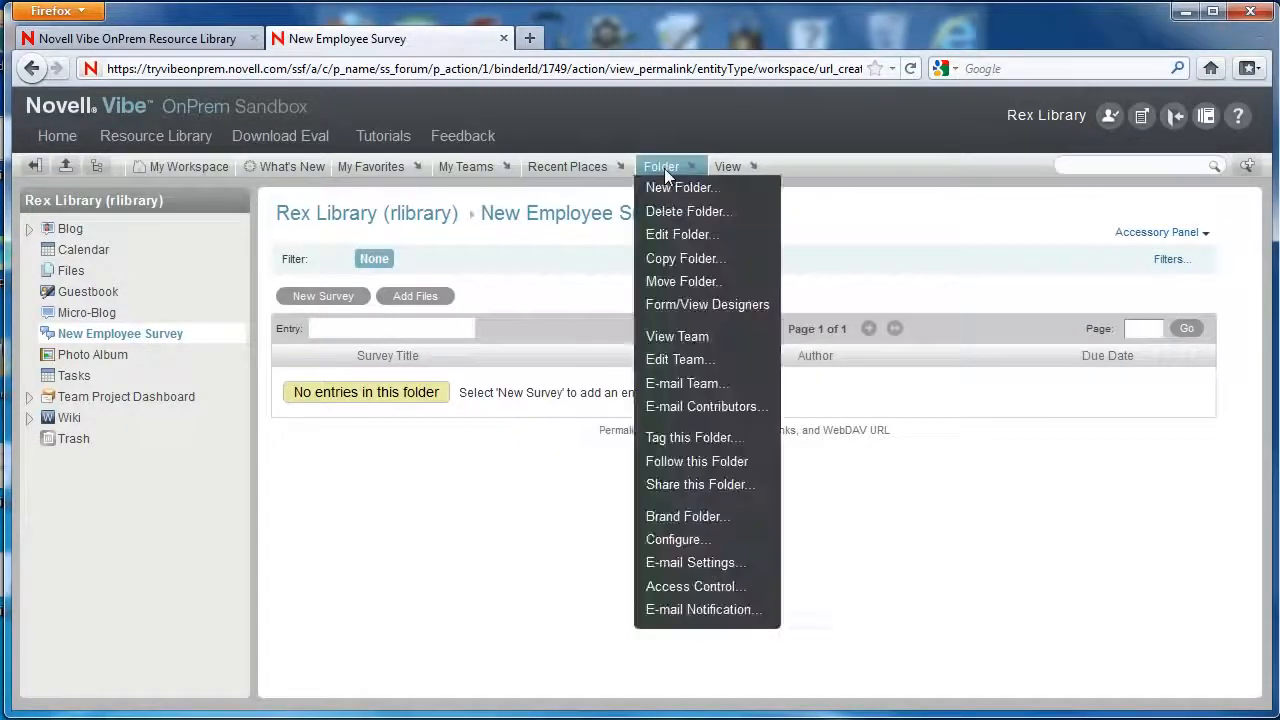
pyautogui.click(671, 308)
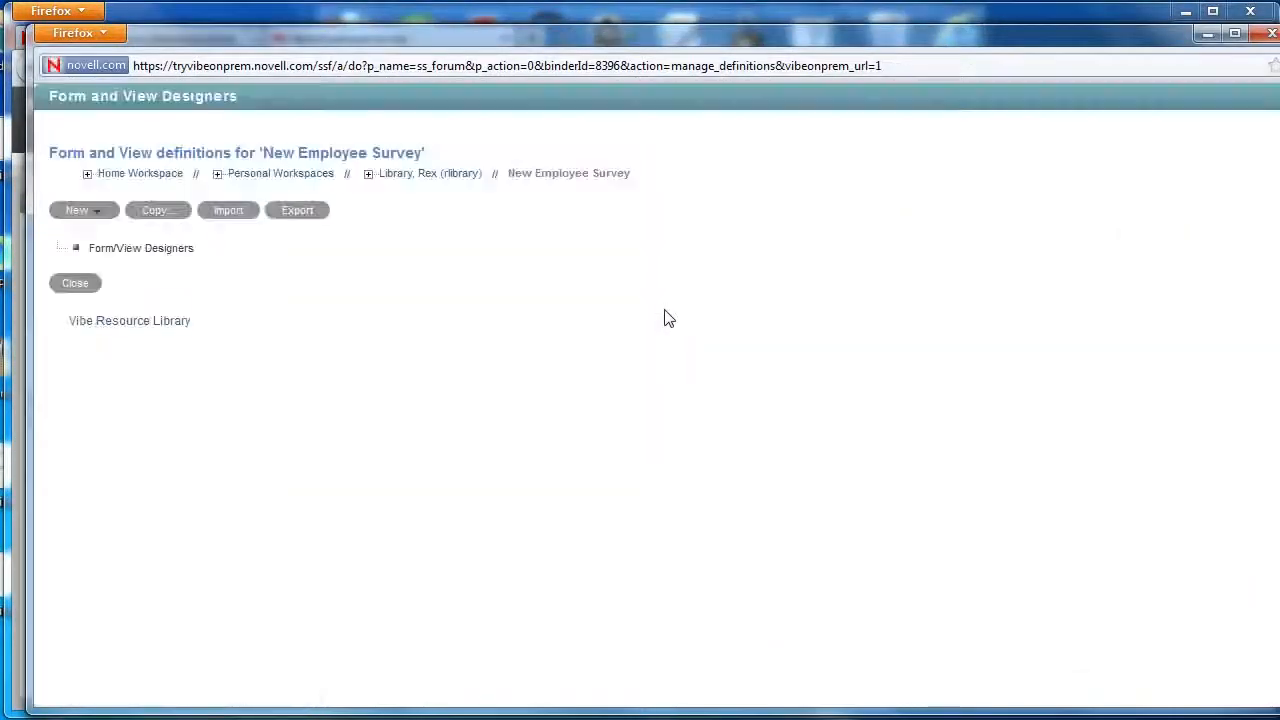
pyautogui.click(96, 216)
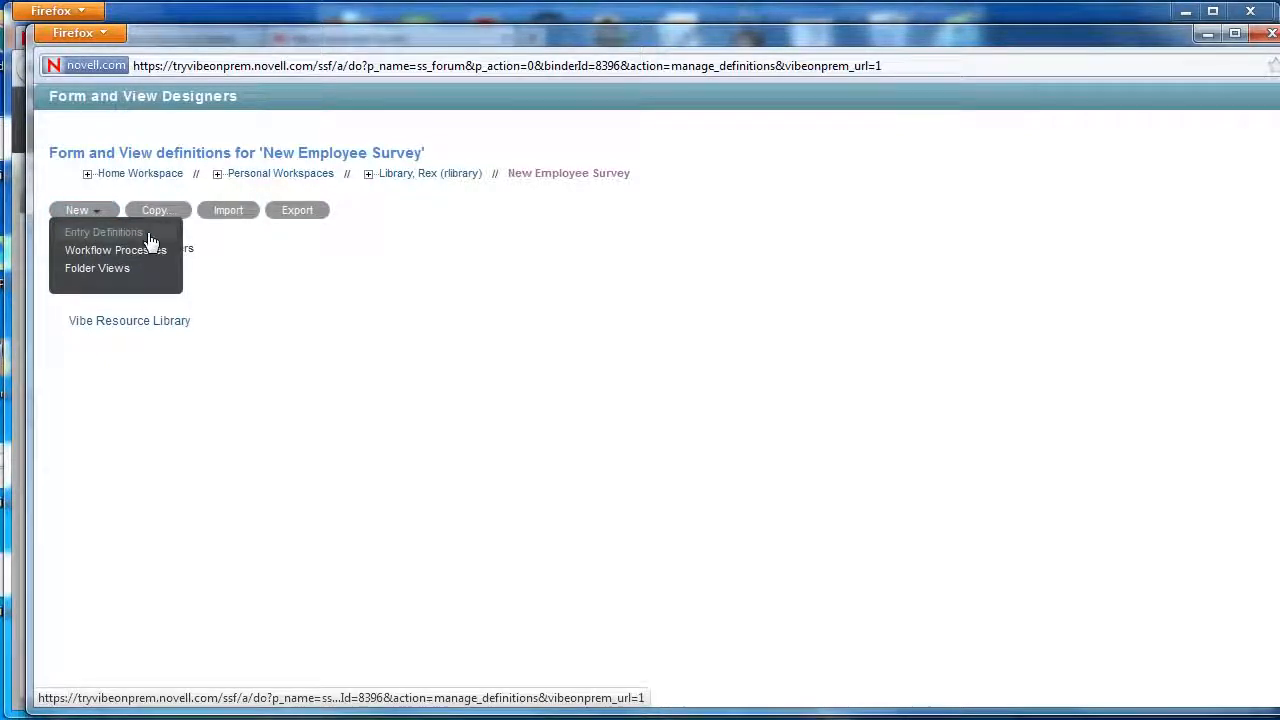
pyautogui.click(149, 240)
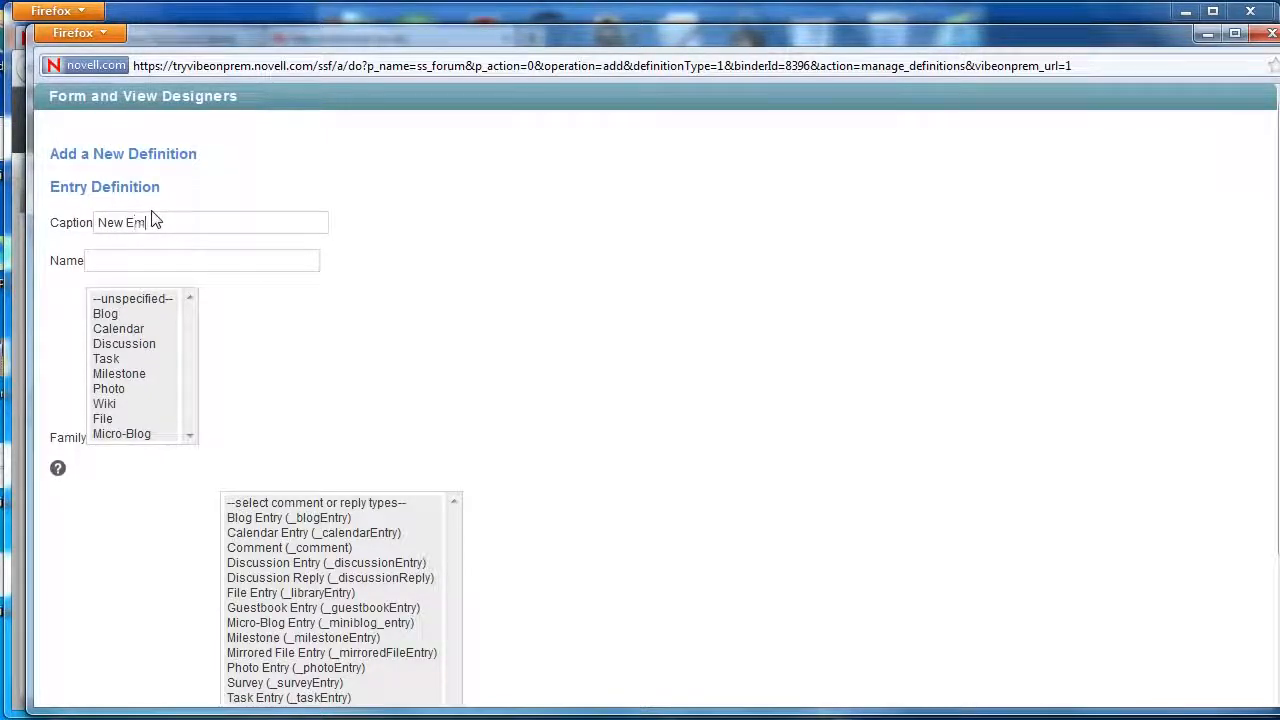
# Enter caption 'New Employee Survey', name 'new_employee_survey', and allow Comment (_comment) replies.
pyautogui.write('vey')
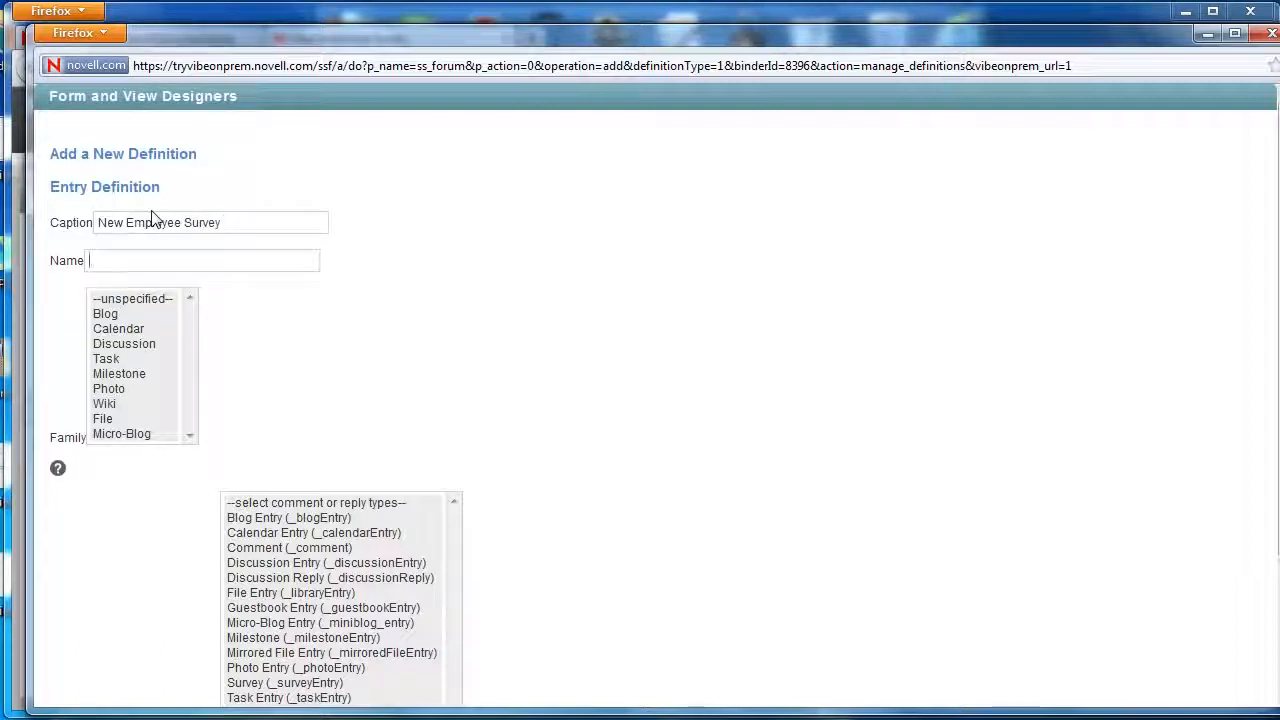
pyautogui.press('Tab')
pyautogui.write('new_employee_su')
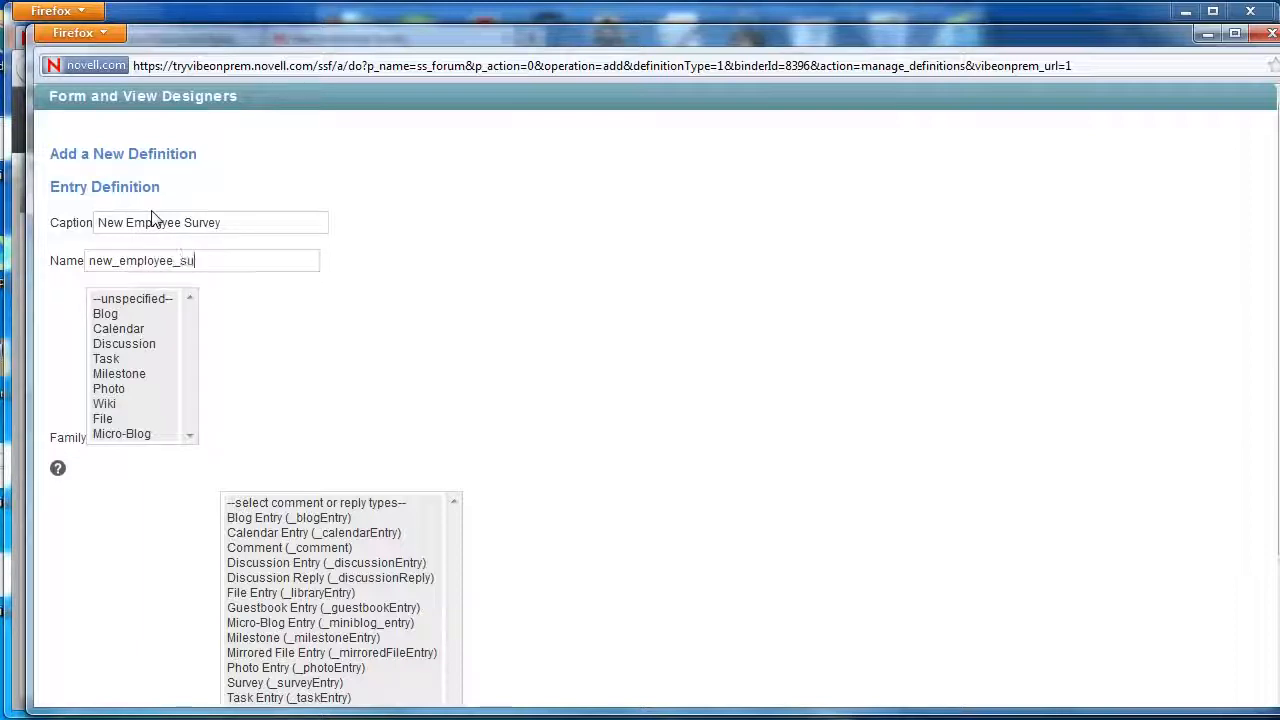
pyautogui.write('rvey')
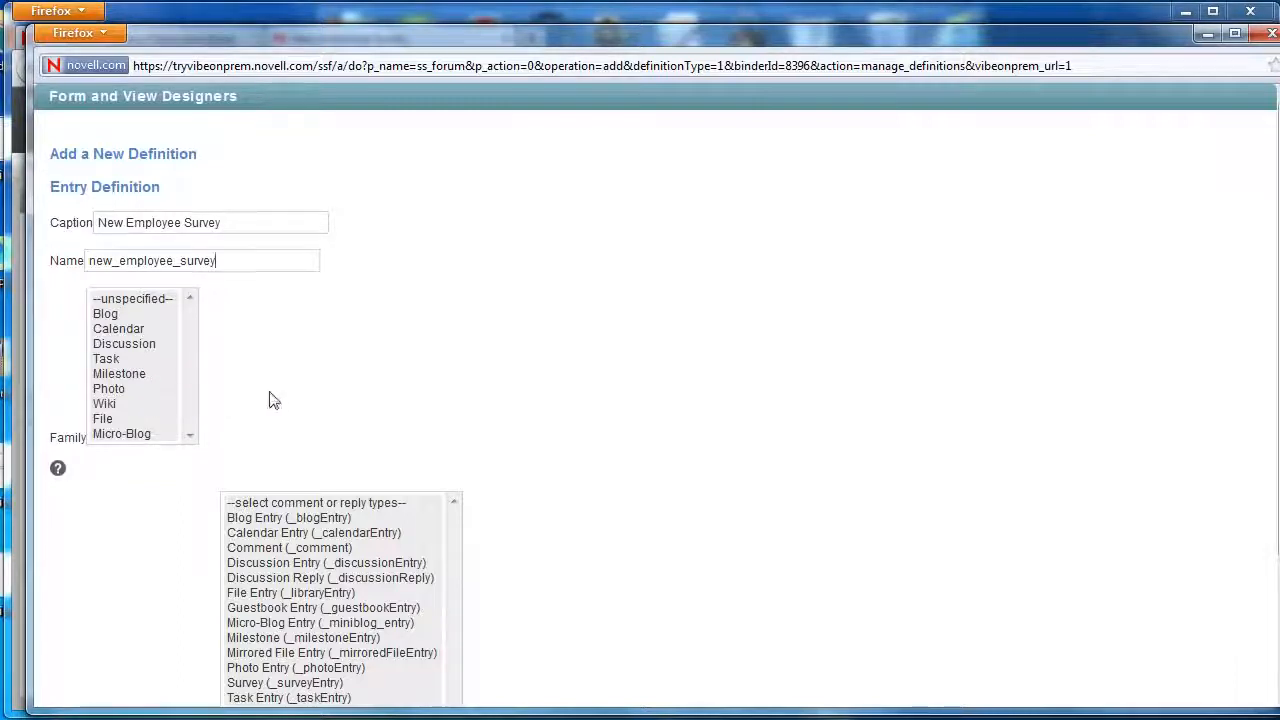
pyautogui.scroll(-2, 352, 402)
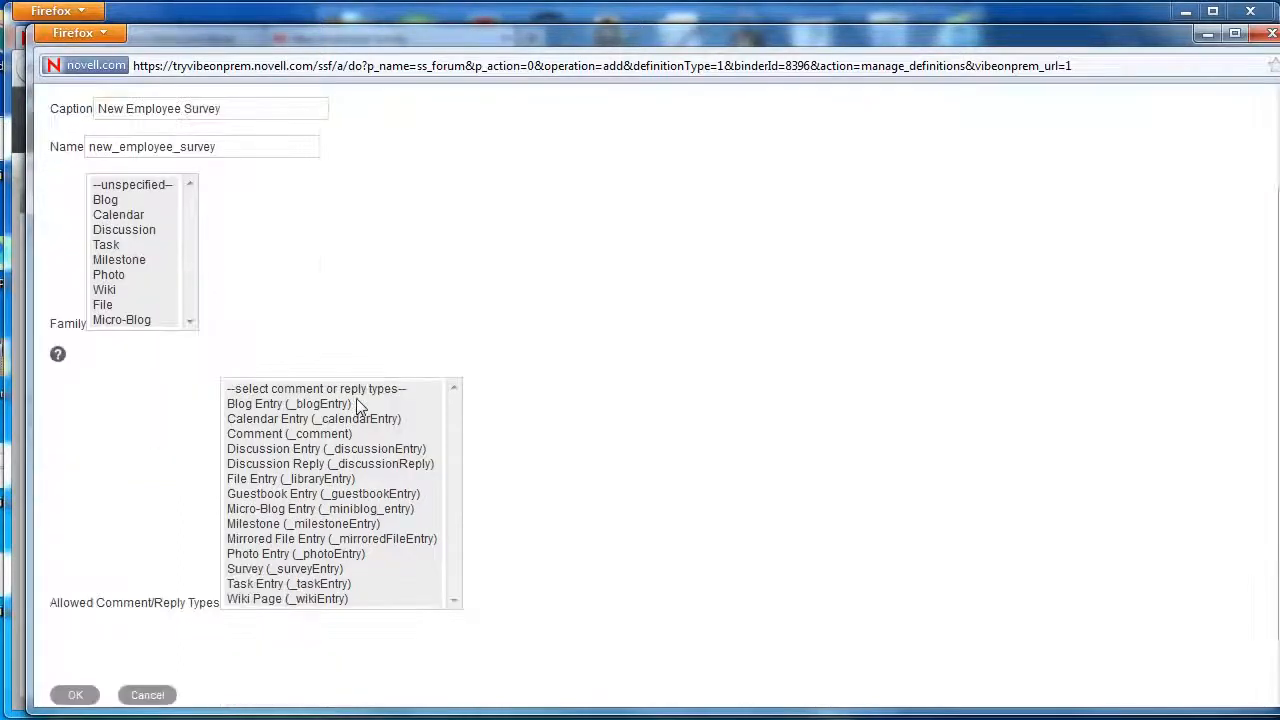
pyautogui.click(258, 436)
# Save the definition, review its form preview, and select Entry Form Definition.
pyautogui.click(88, 695)
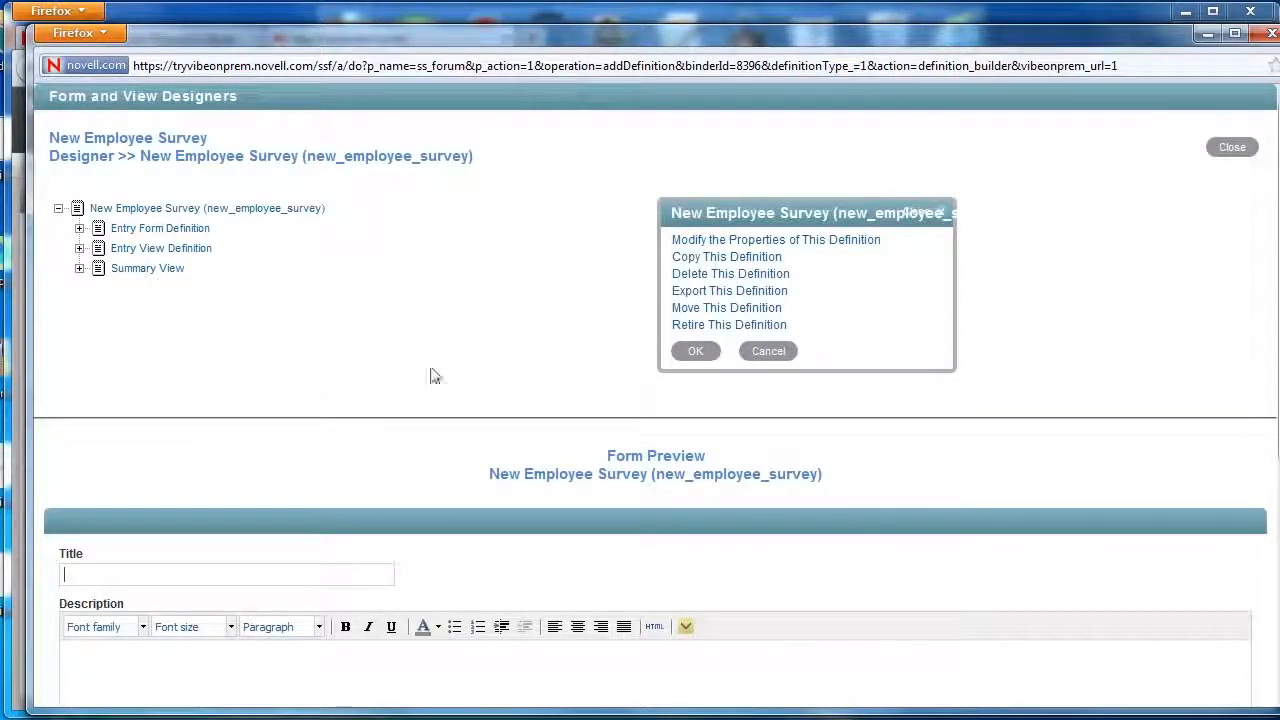
pyautogui.scroll(-6, 1275, 472)
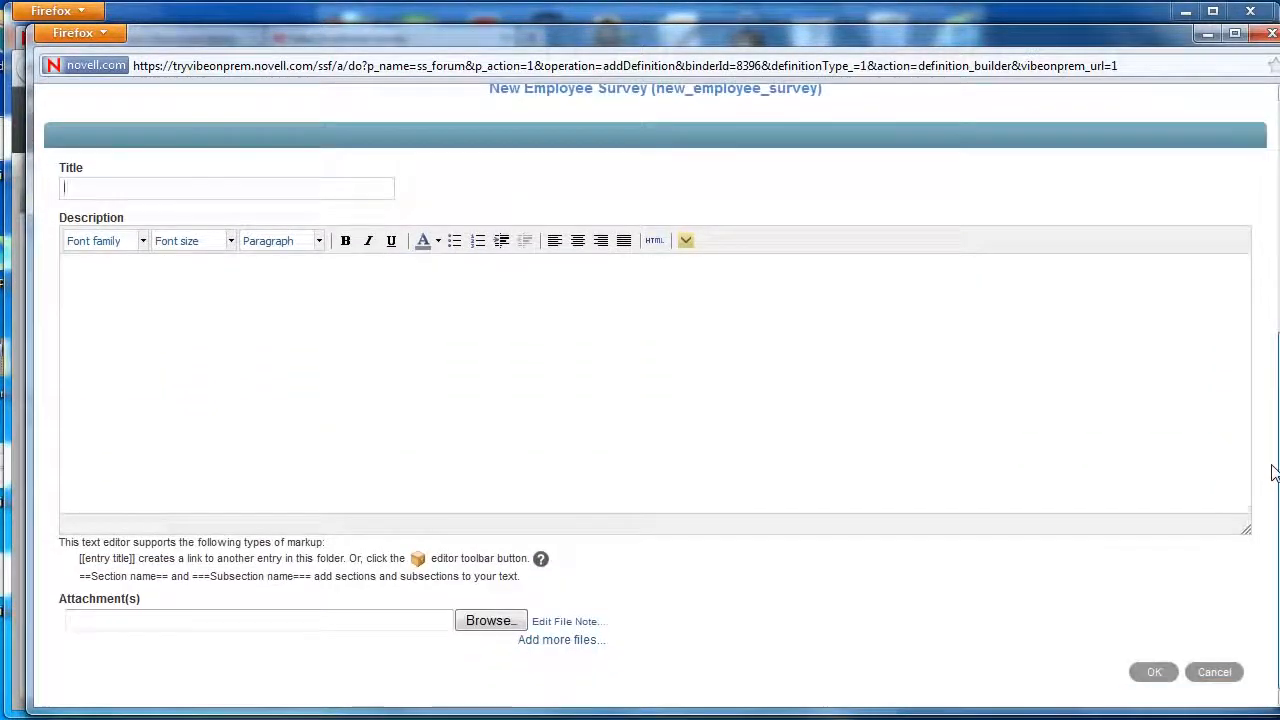
pyautogui.moveTo(1275, 472); pyautogui.dragTo(1248, 223)
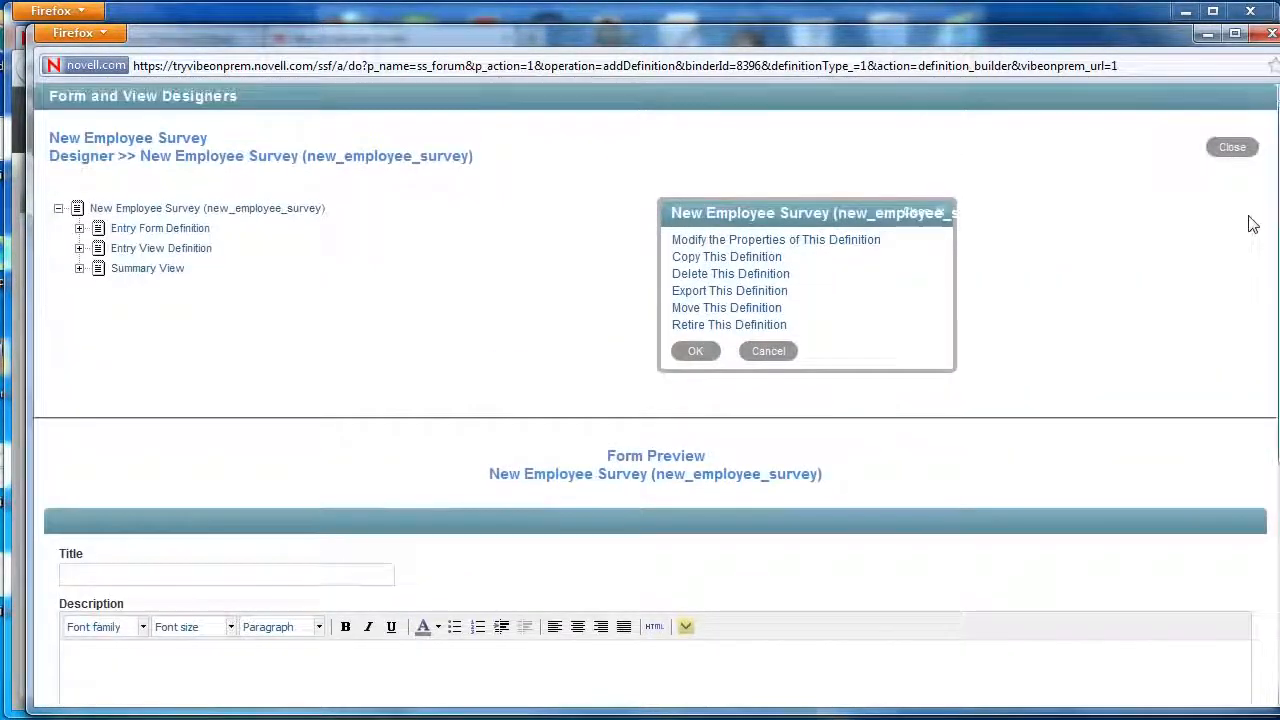
pyautogui.click(204, 232)
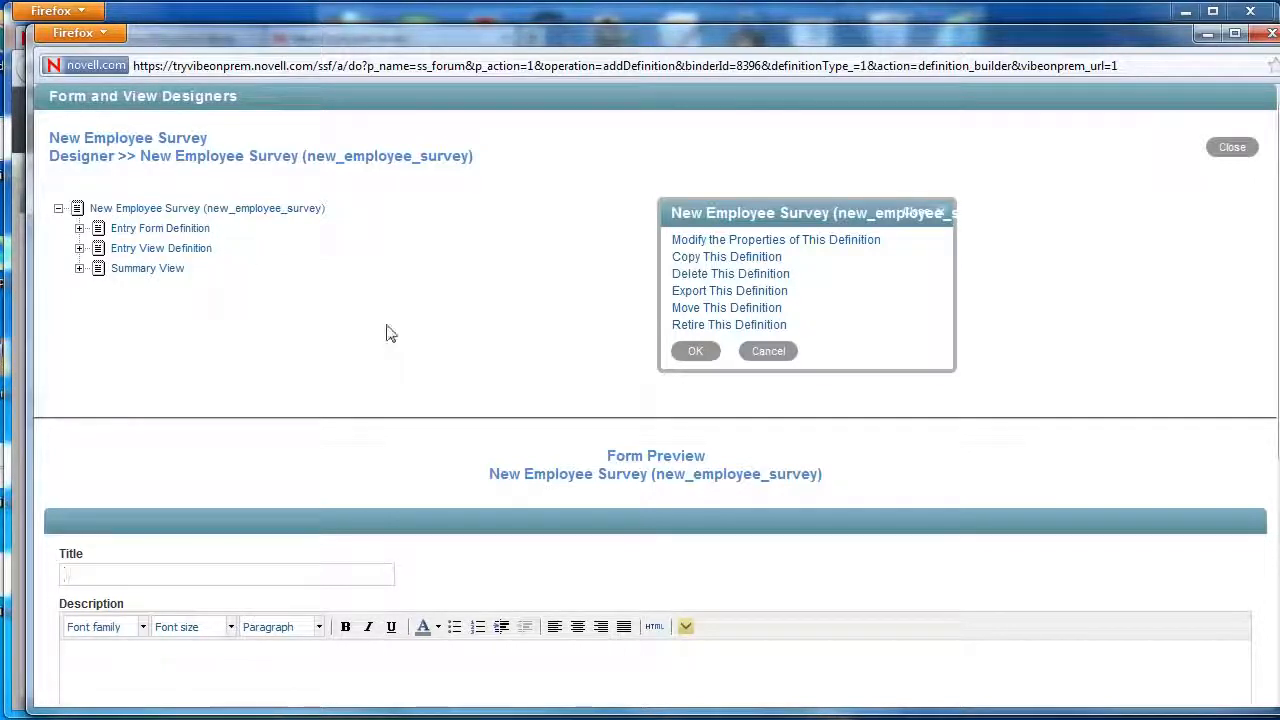
pyautogui.moveTo(1279, 398)
pyautogui.mouseDown()
pyautogui.moveTo(1279, 630)
pyautogui.moveTo(1260, 389)
pyautogui.mouseUp()
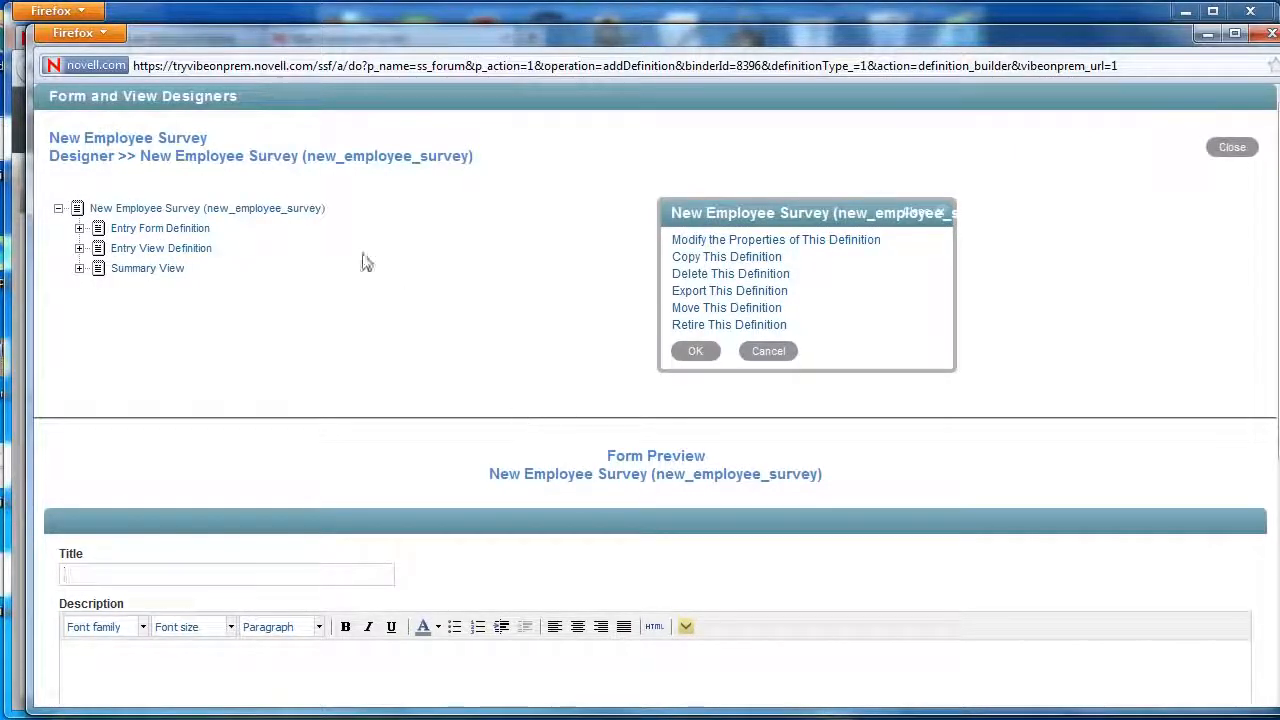
# Expand Entry Form Definition and Form to list the fields, then select Form.
pyautogui.click(79, 228)
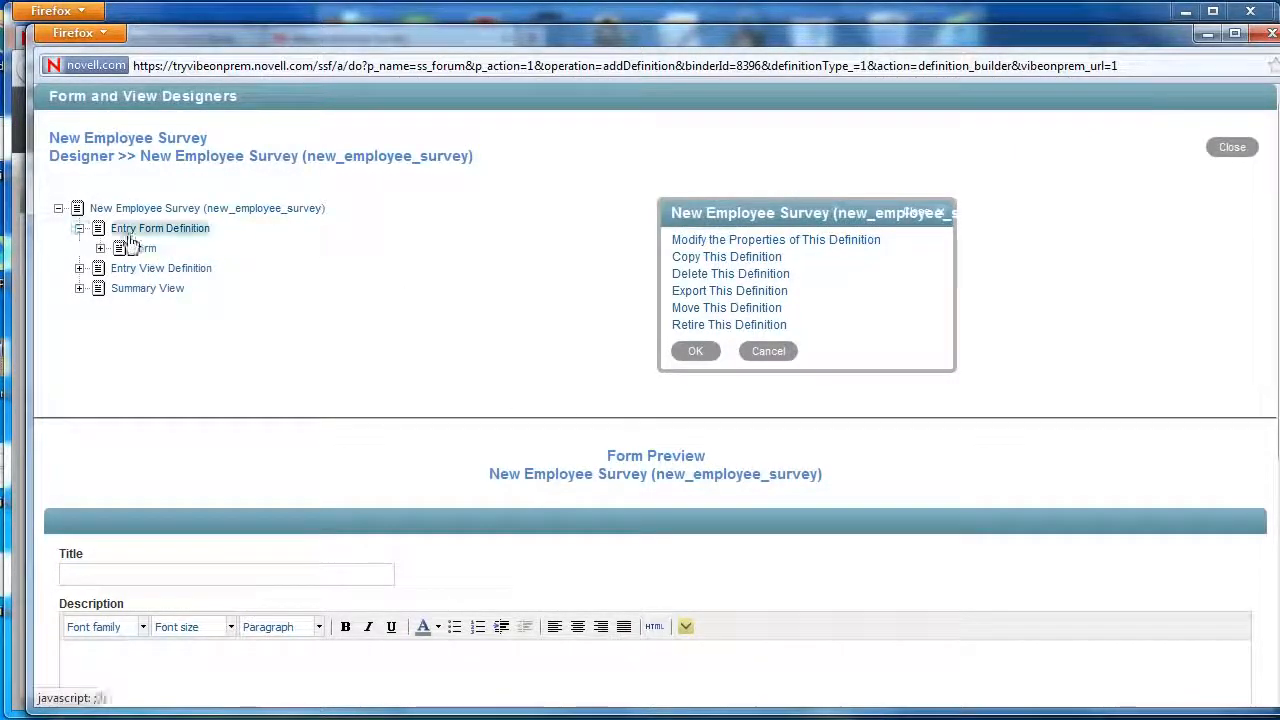
pyautogui.click(100, 248)
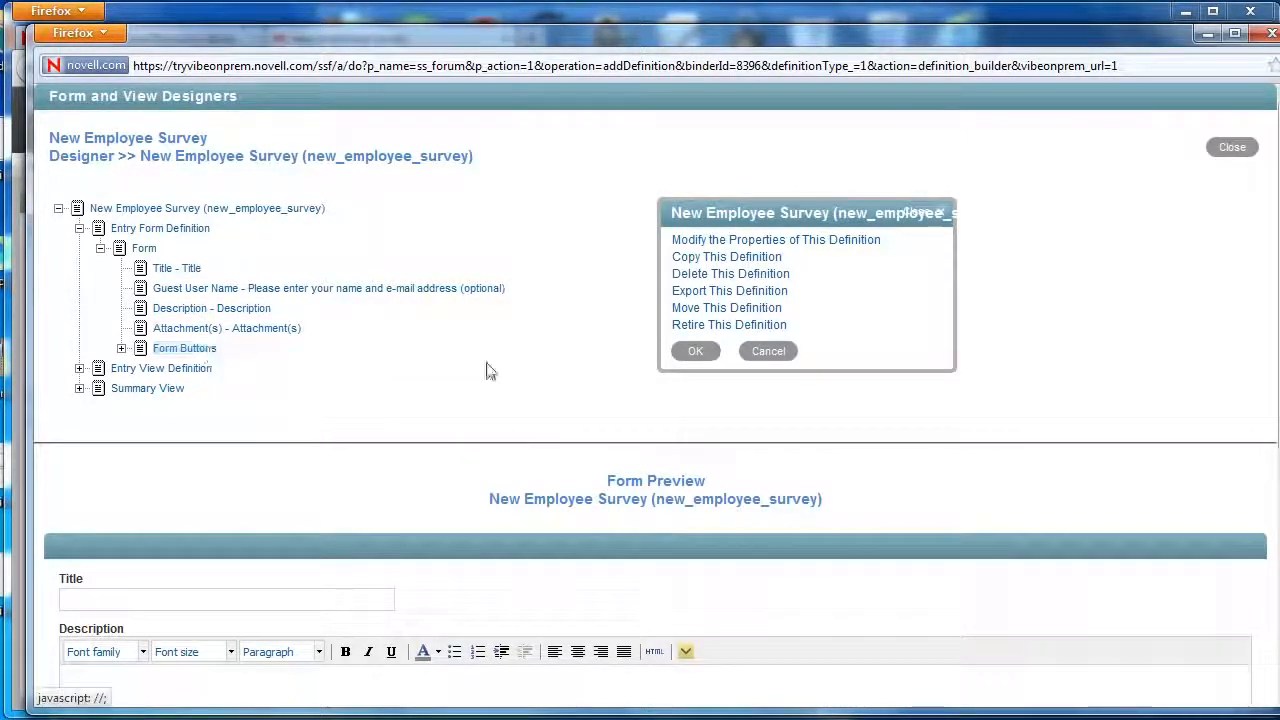
pyautogui.scroll(-4, 490, 371)
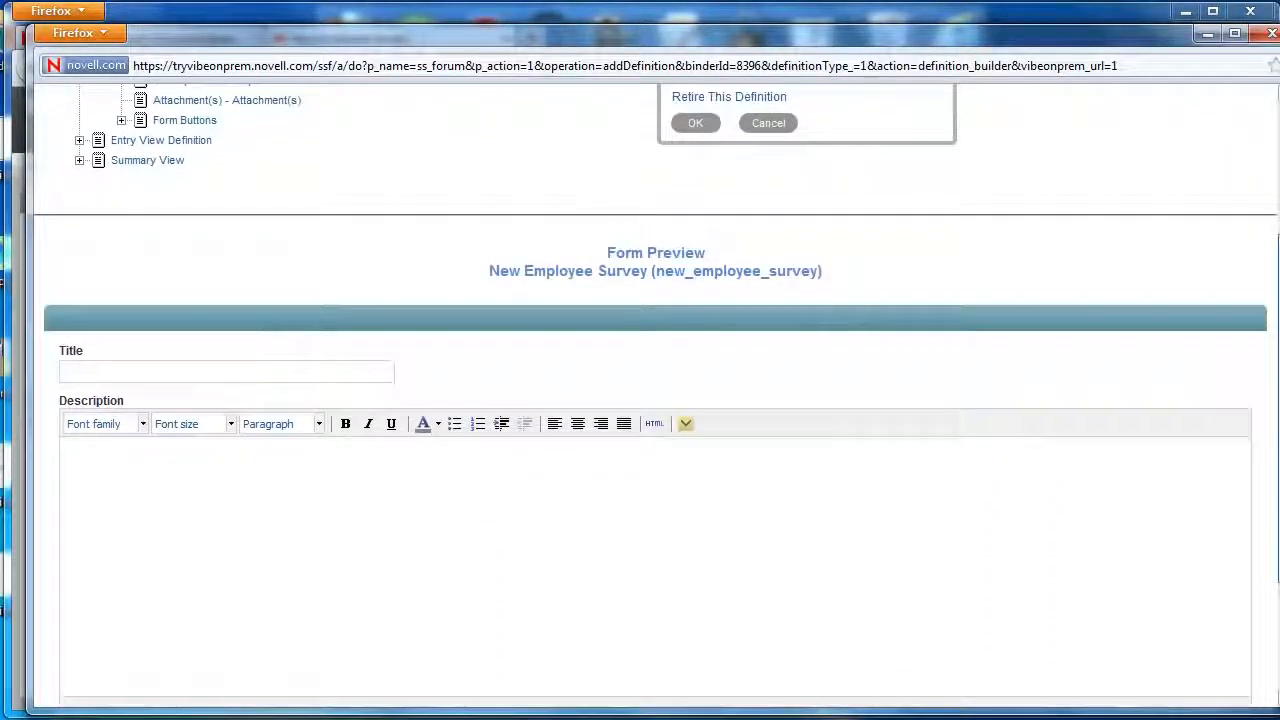
pyautogui.scroll(-3, 655, 400)
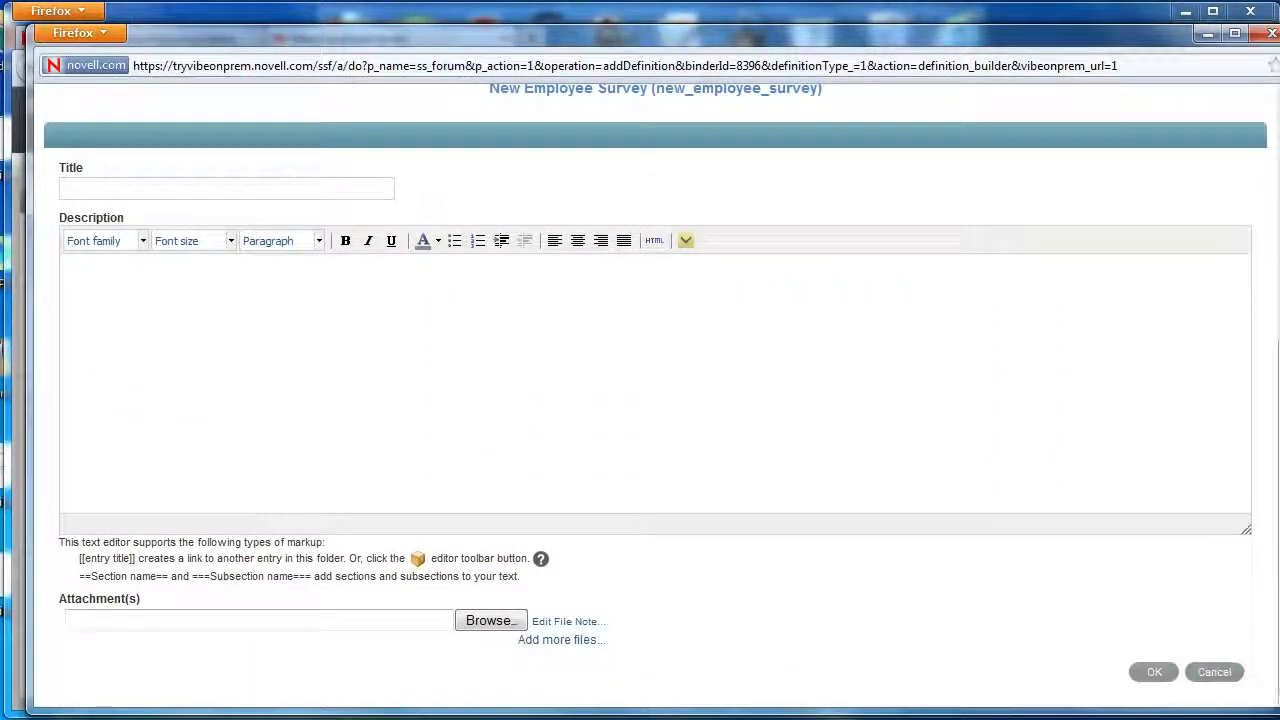
pyautogui.scroll(7, 1262, 362)
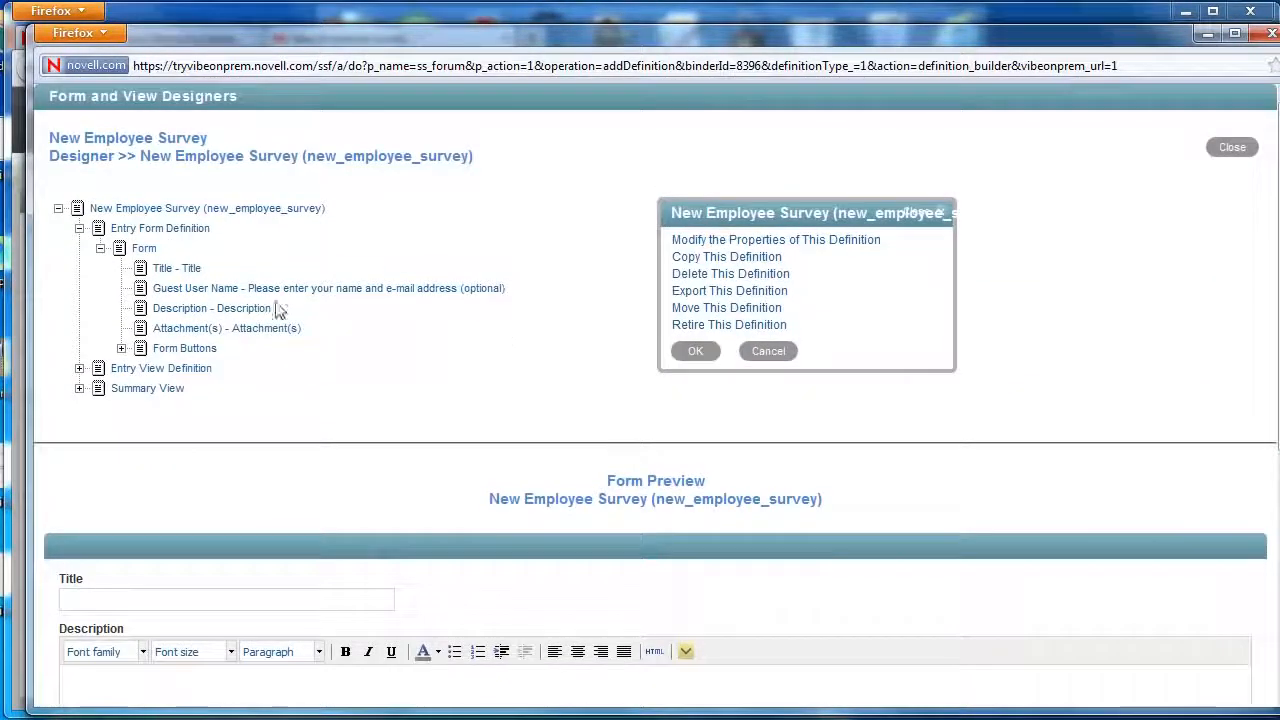
pyautogui.click(147, 254)
# Add a Text Area element captioned Interests with data name 'interests'.
pyautogui.click(688, 266)
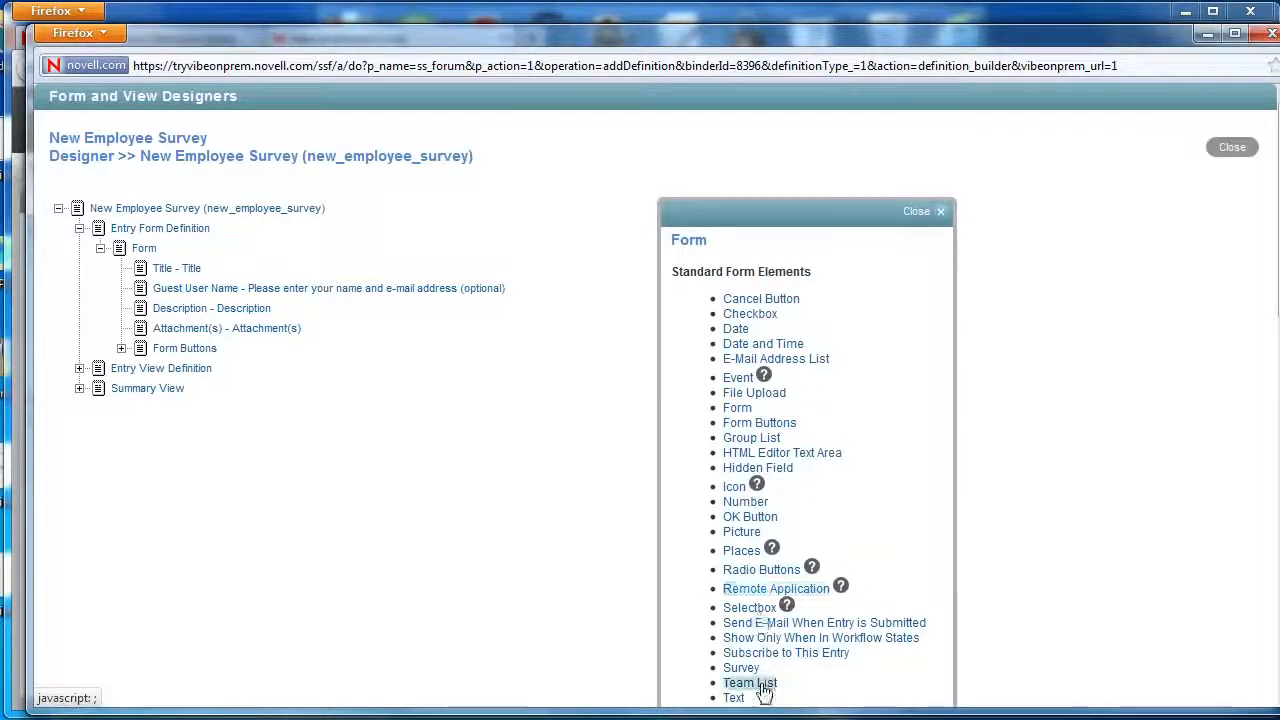
pyautogui.scroll(-2, 766, 690)
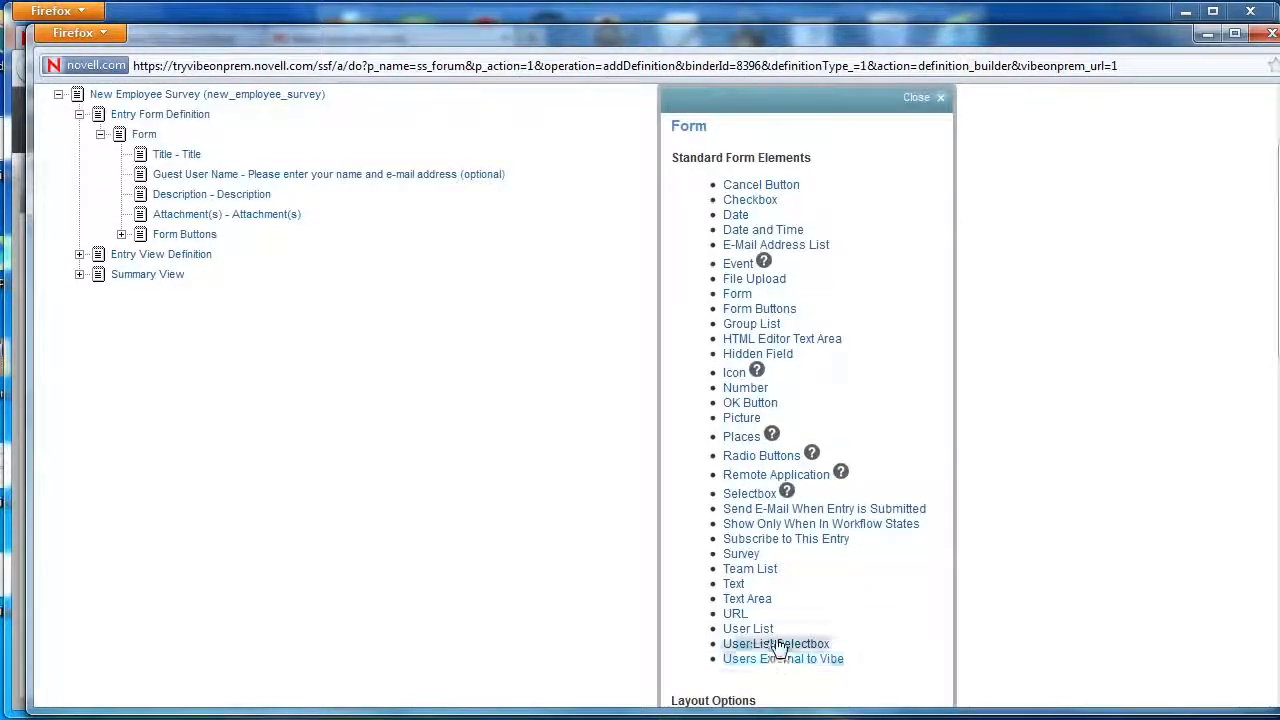
pyautogui.click(750, 599)
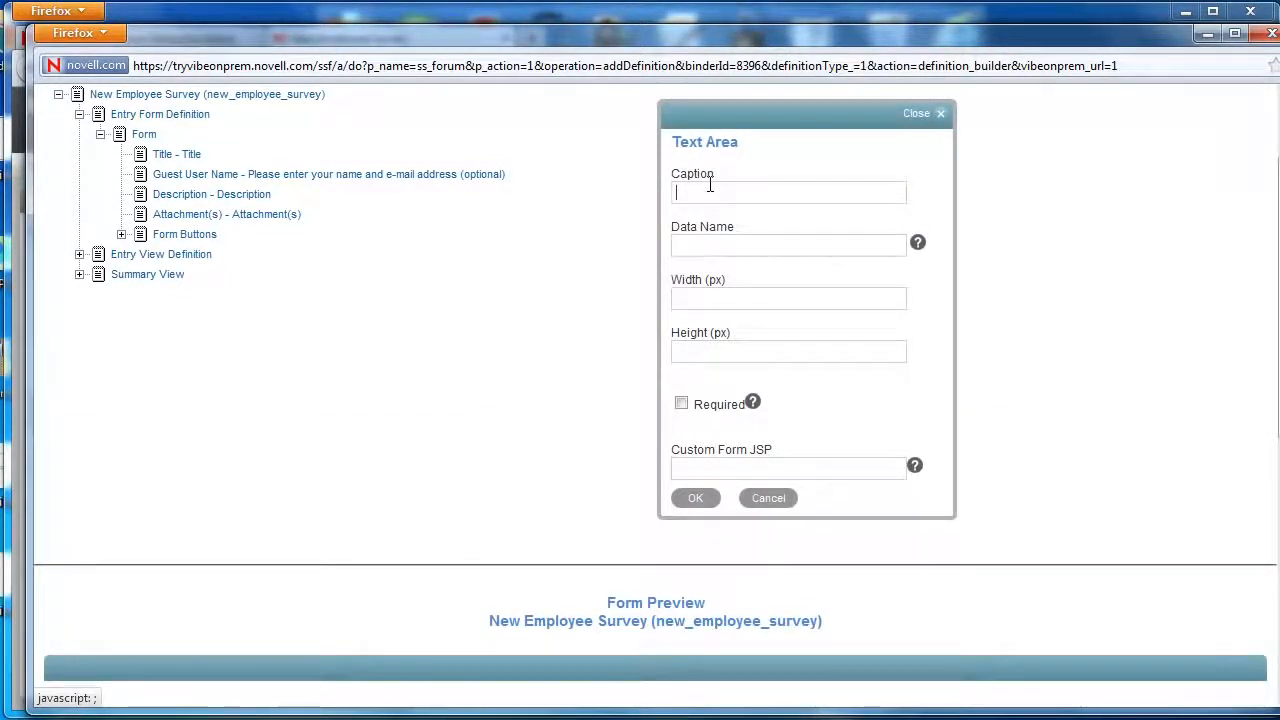
pyautogui.write('Intr')
pyautogui.write('erest')
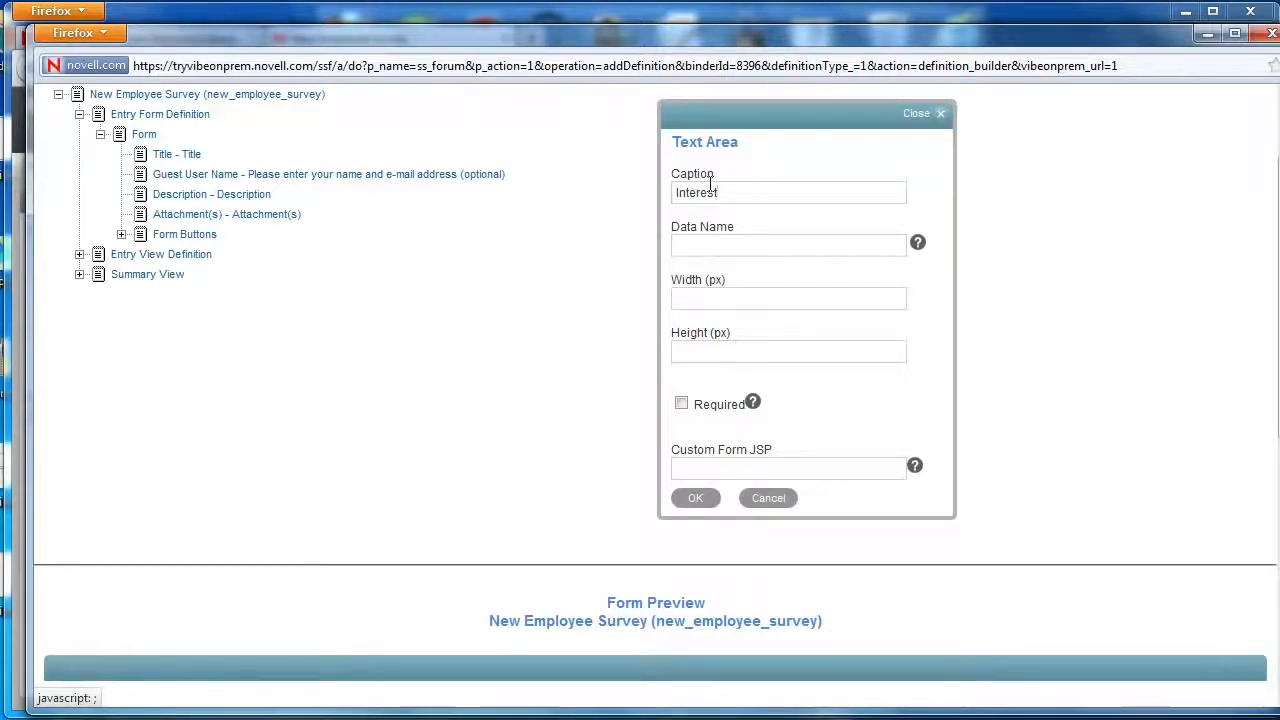
pyautogui.write('s')
pyautogui.press('Tab')
pyautogui.write('interests')
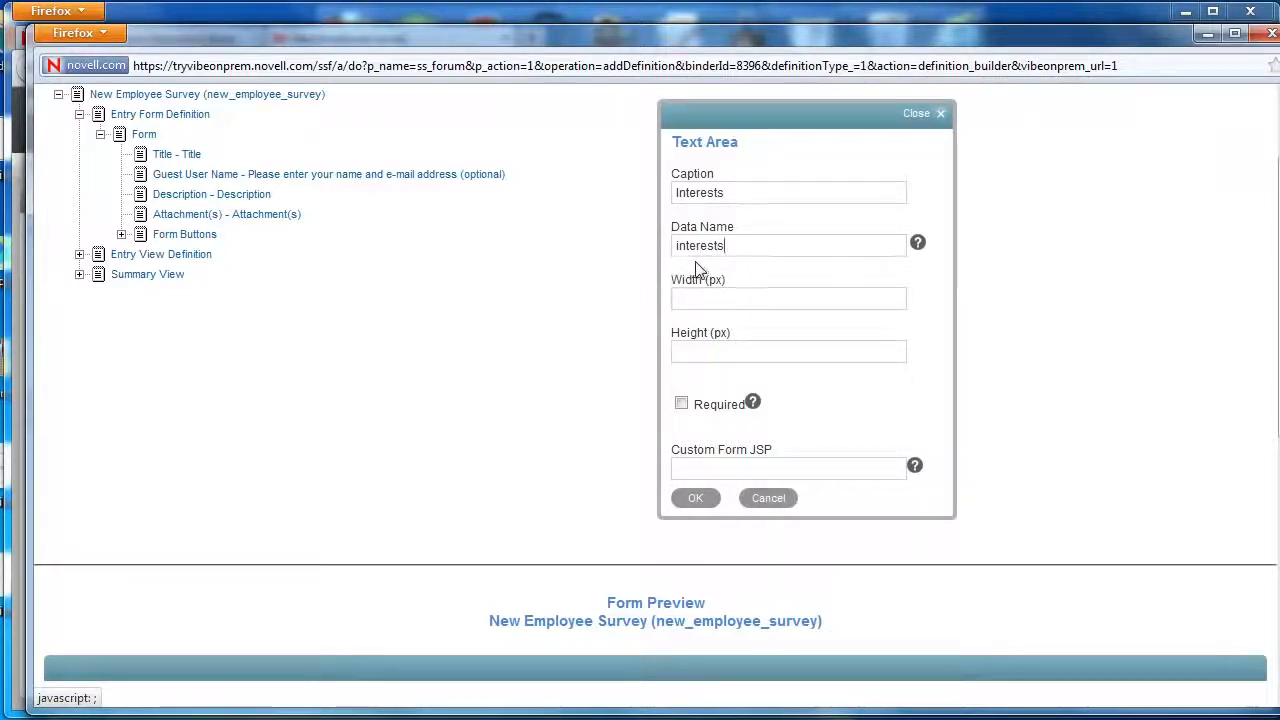
pyautogui.click(751, 302)
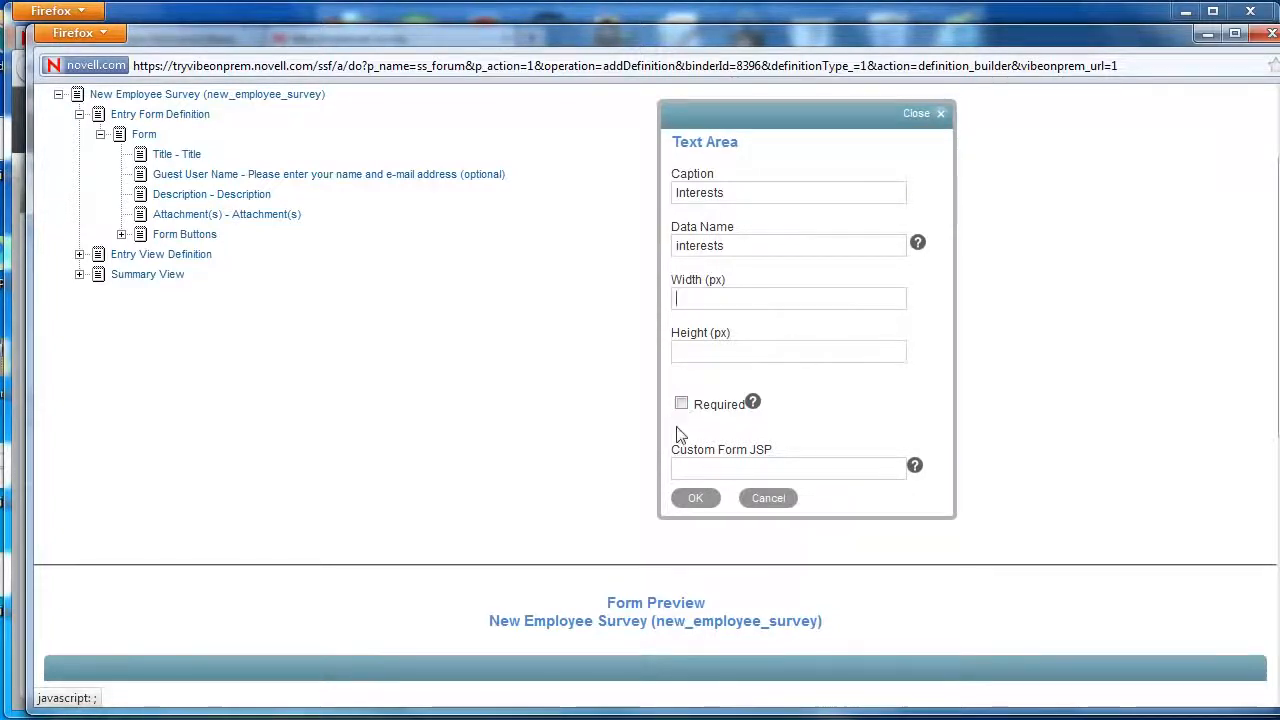
pyautogui.click(694, 497)
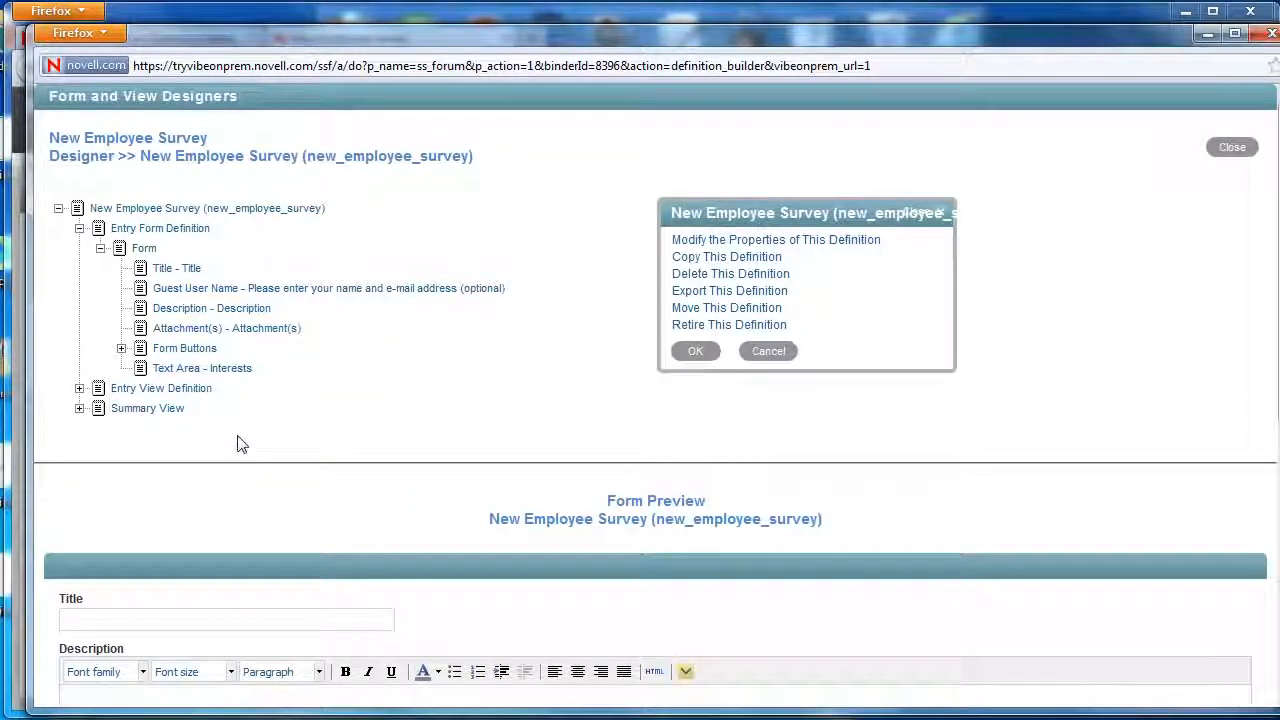
# Type 'Balloo' into the Interests field in the form preview.
pyautogui.scroll(-5, 238, 442)
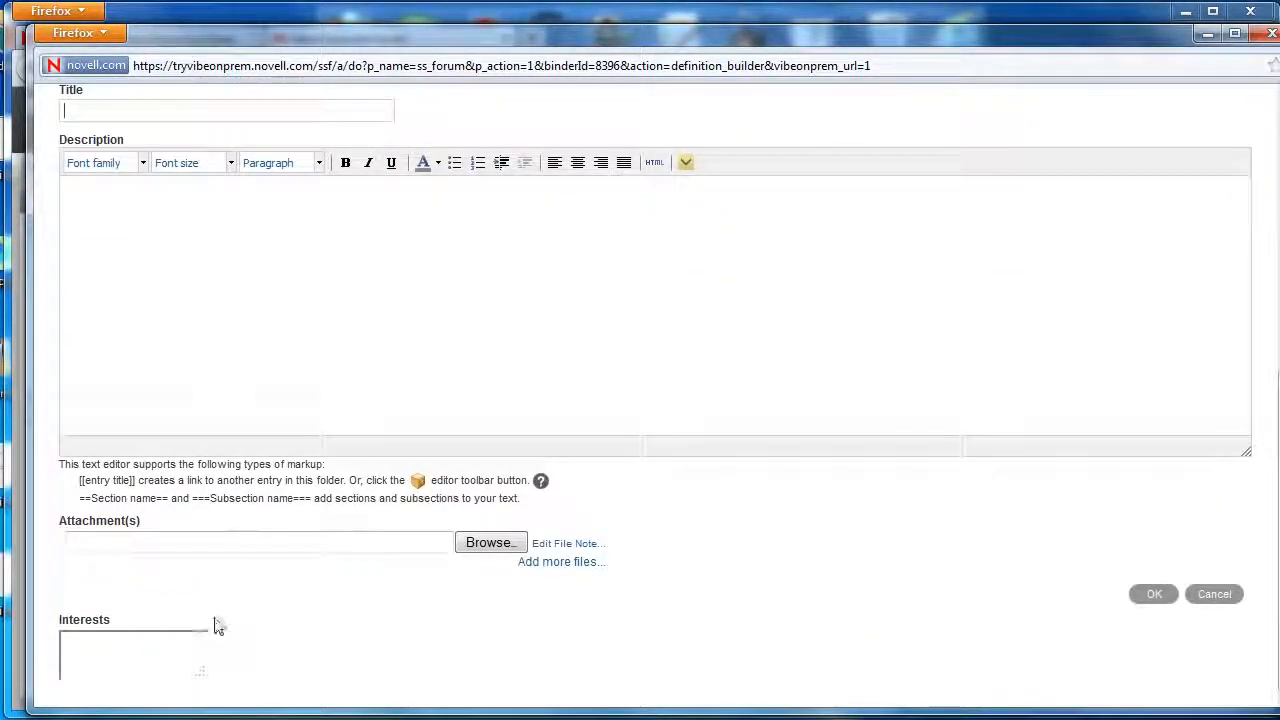
pyautogui.click(186, 654)
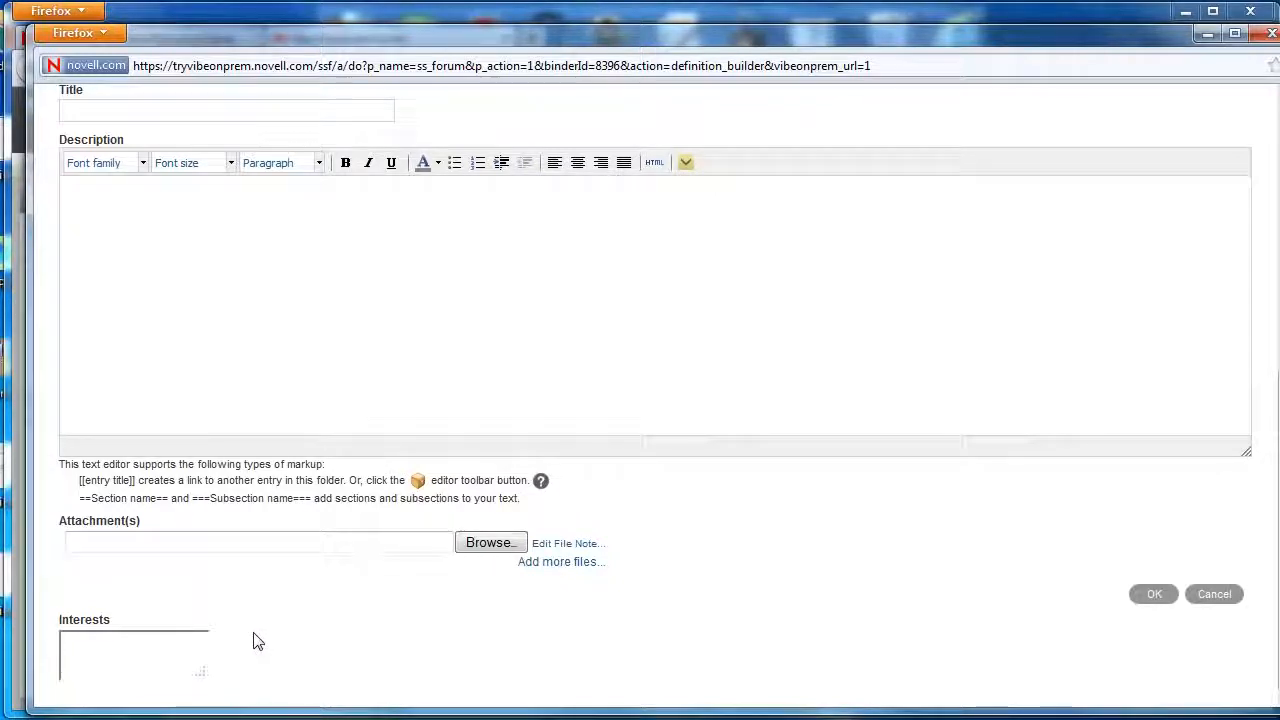
pyautogui.write('Balloons')
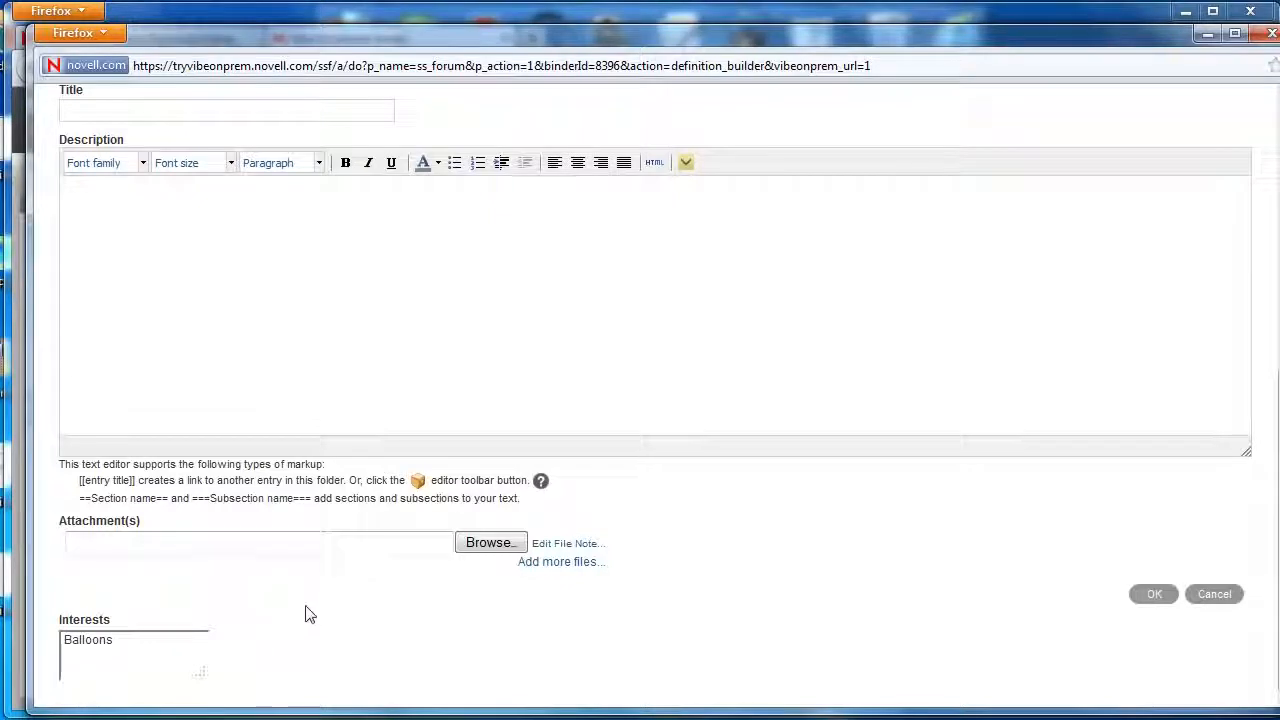
pyautogui.scroll(5, 290, 605)
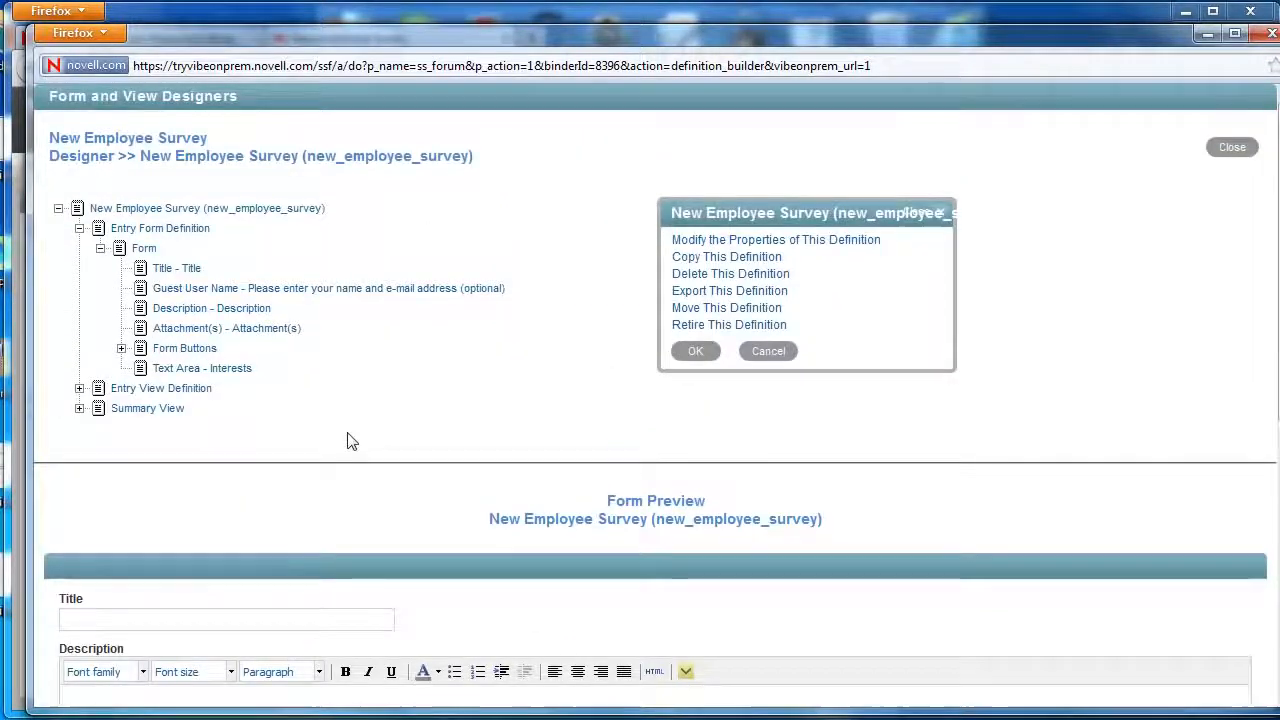
# Move the Interests text area to just below the Description field.
pyautogui.click(190, 370)
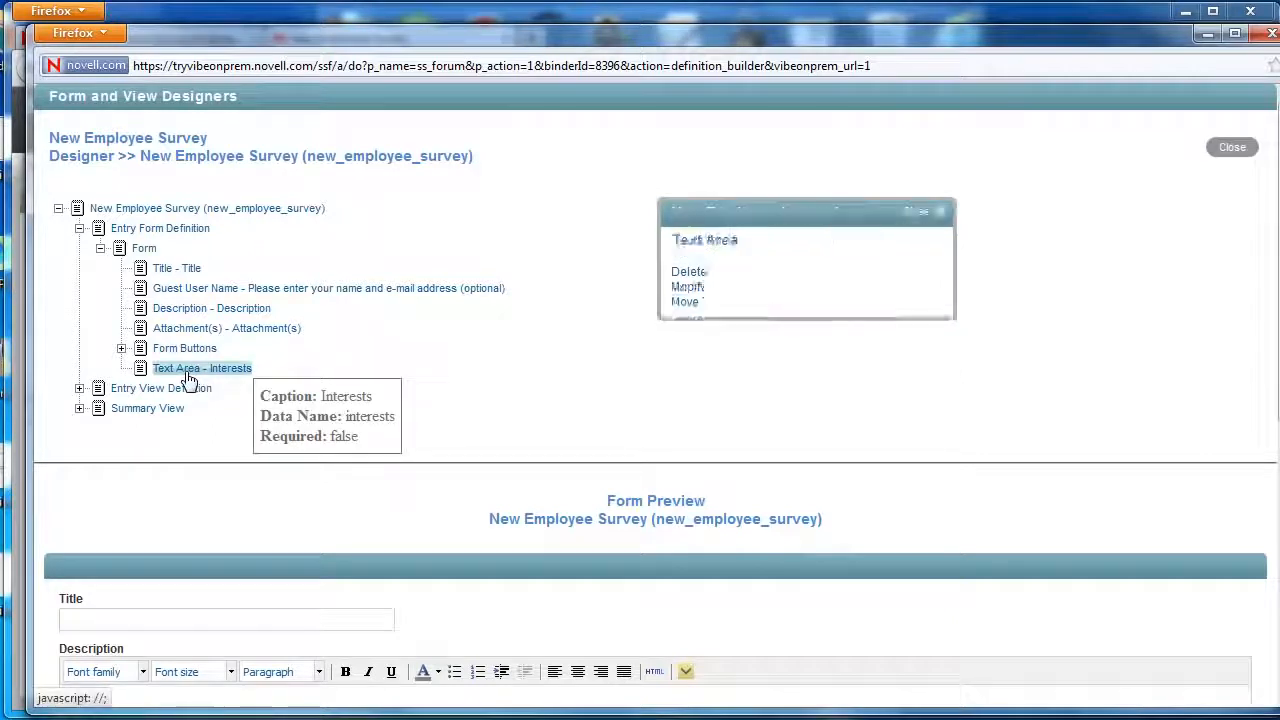
pyautogui.click(686, 304)
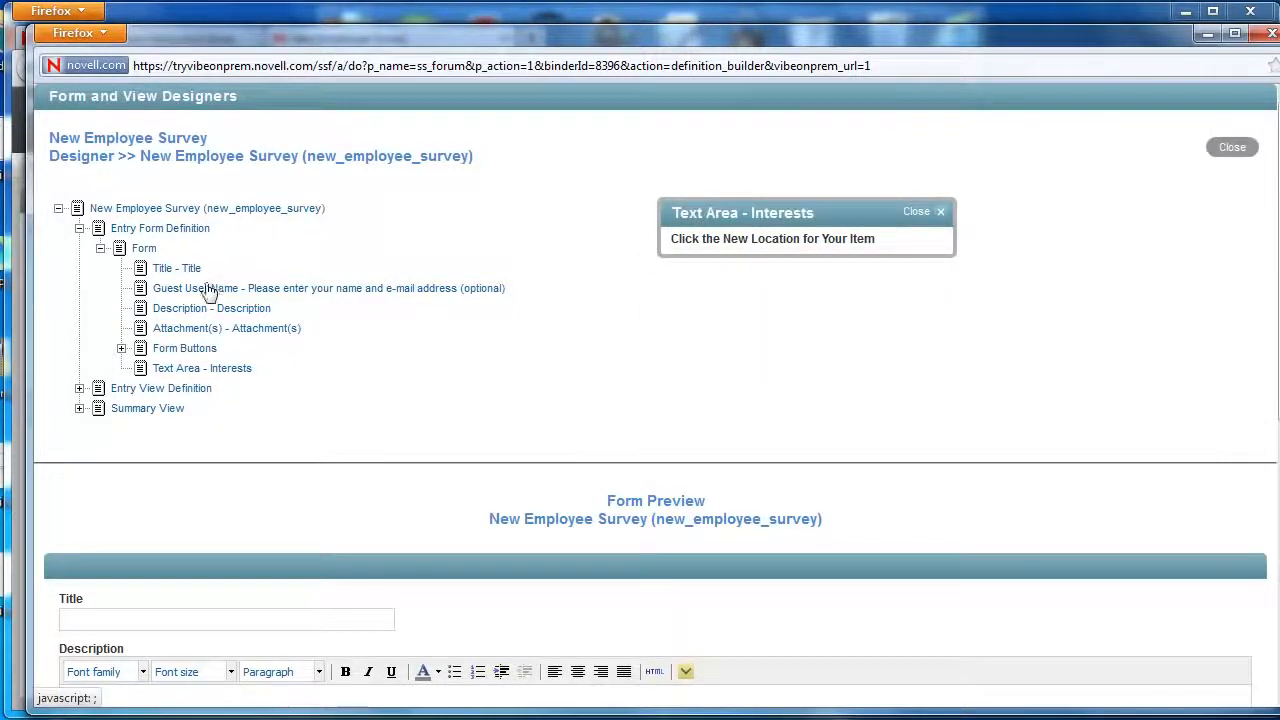
pyautogui.click(197, 313)
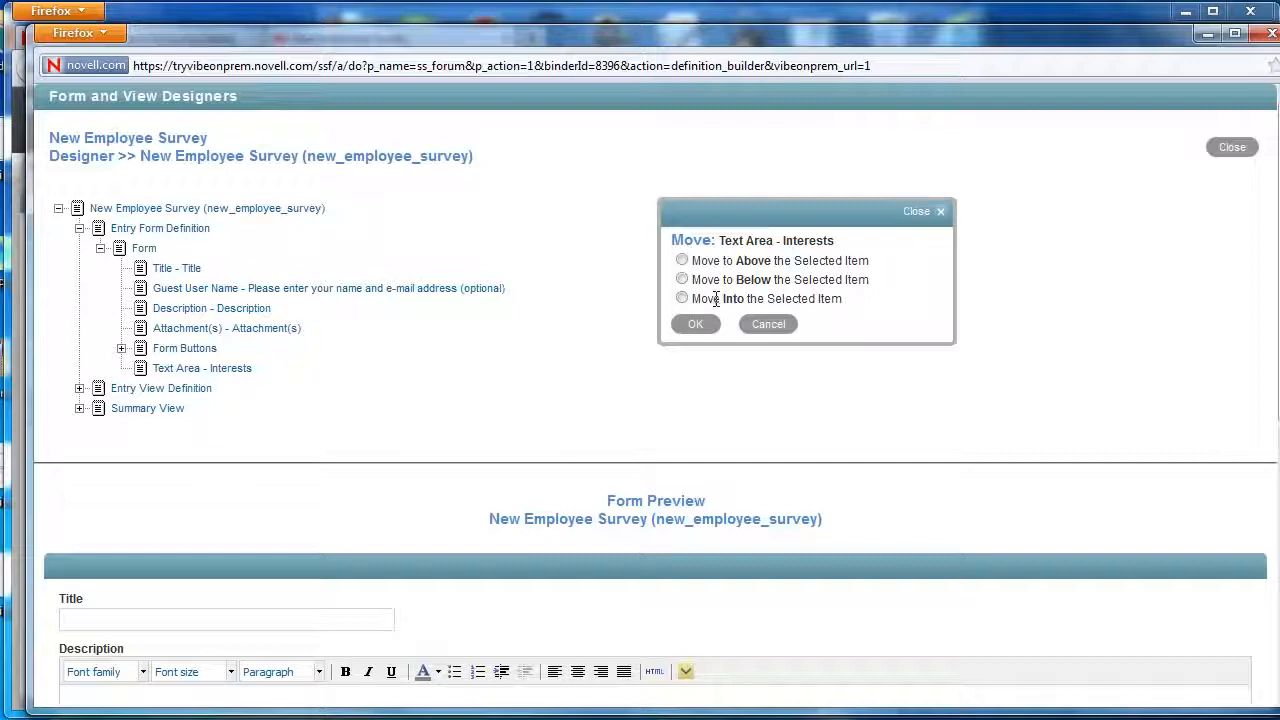
pyautogui.click(682, 280)
pyautogui.click(695, 324)
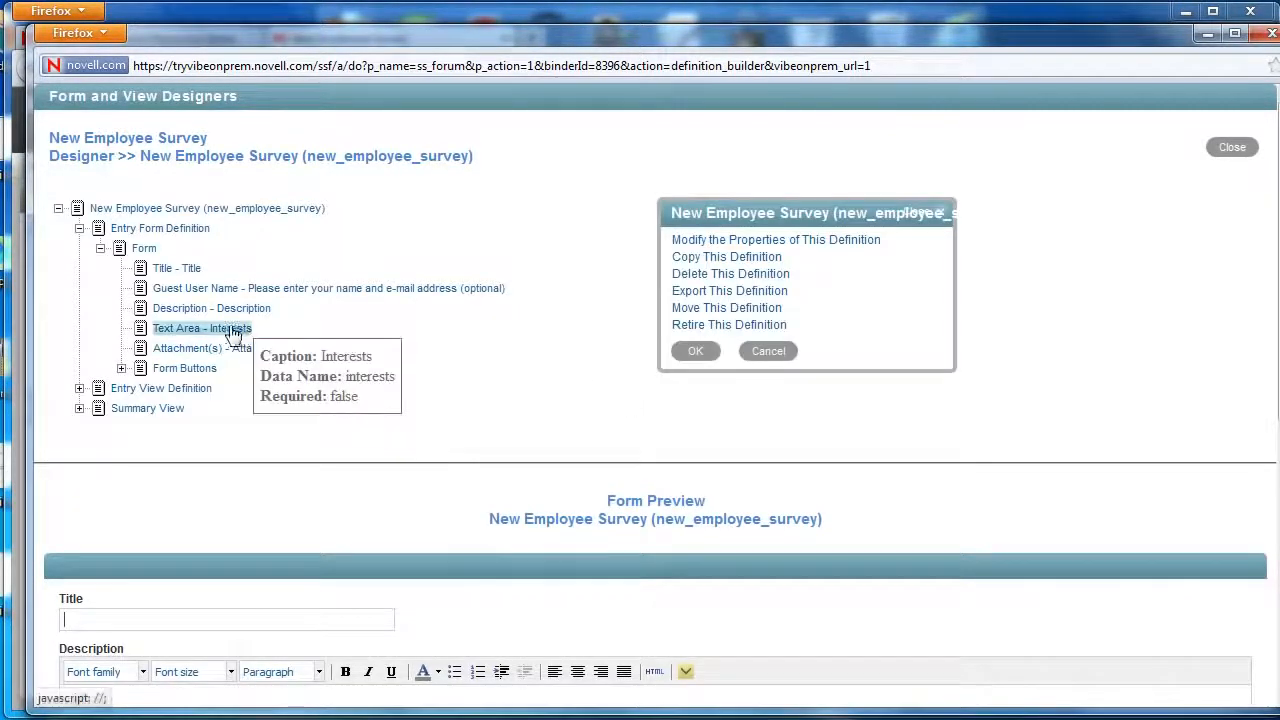
pyautogui.scroll(-5, 371, 393)
pyautogui.scroll(-6, 375, 395)
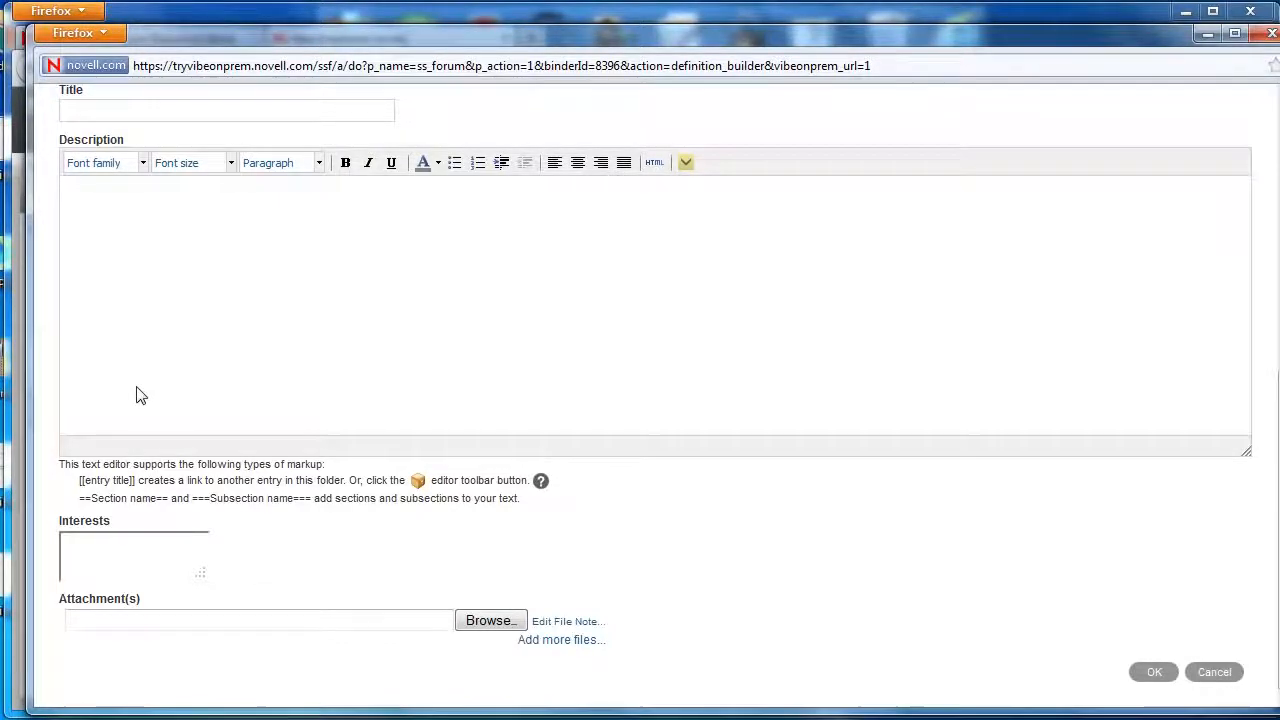
pyautogui.scroll(10, 140, 395)
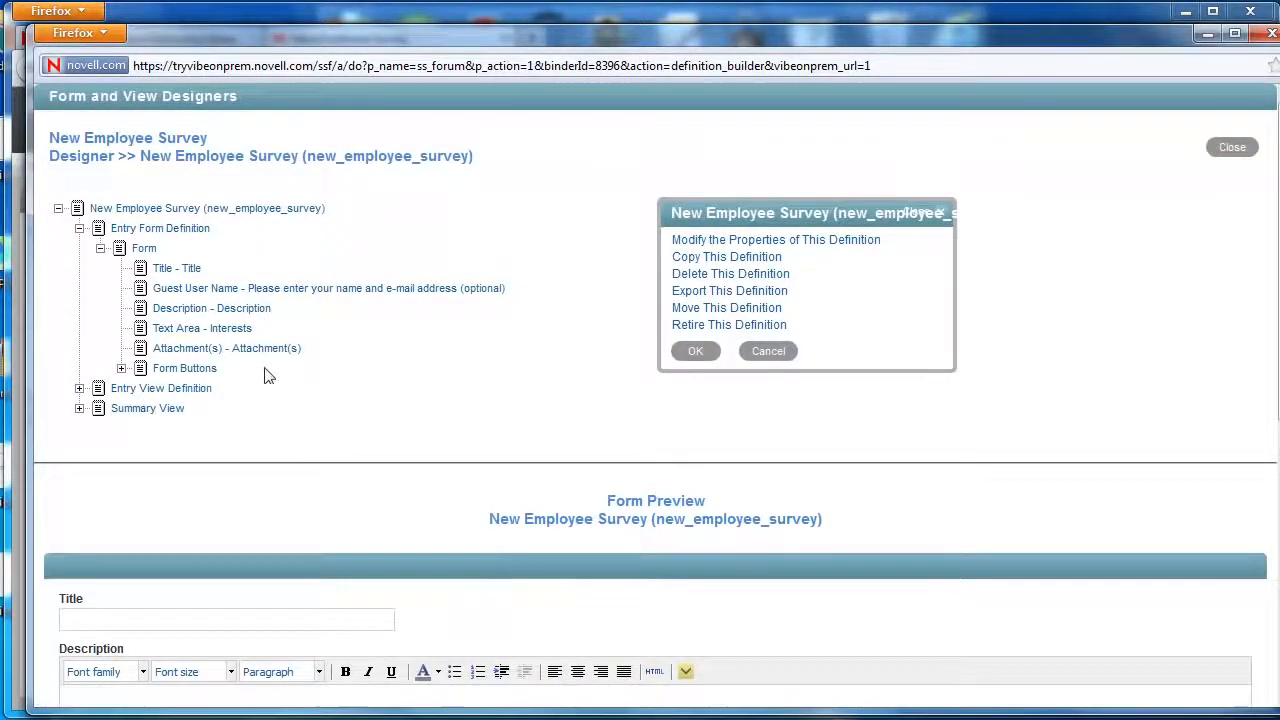
# Change the Title field's caption to 'Employee Name'.
pyautogui.moveTo(208, 332)
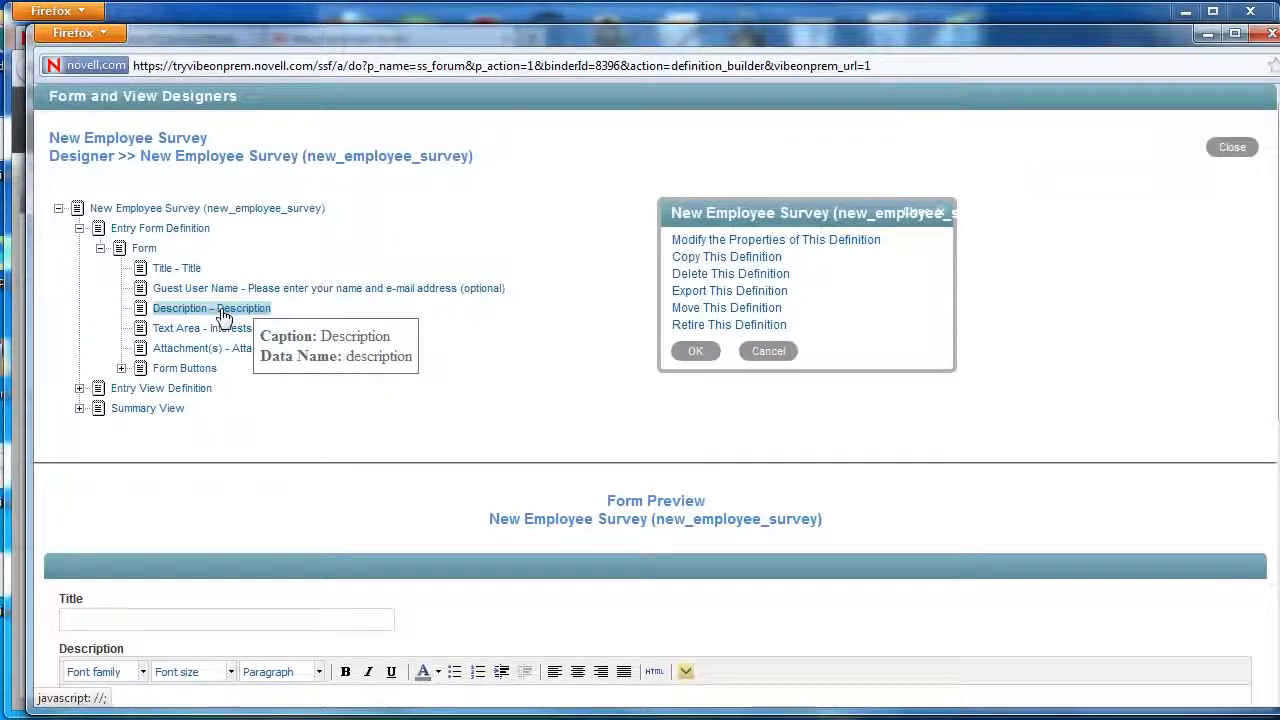
pyautogui.moveTo(184, 270)
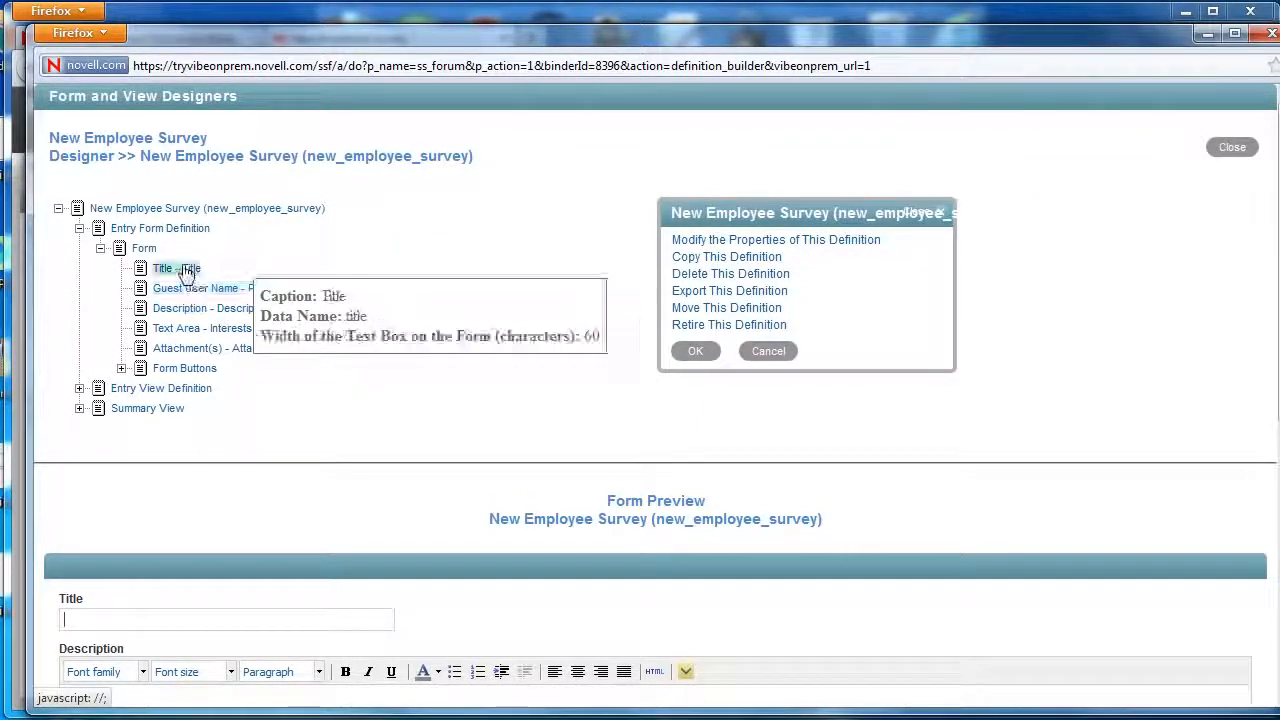
pyautogui.click(184, 270)
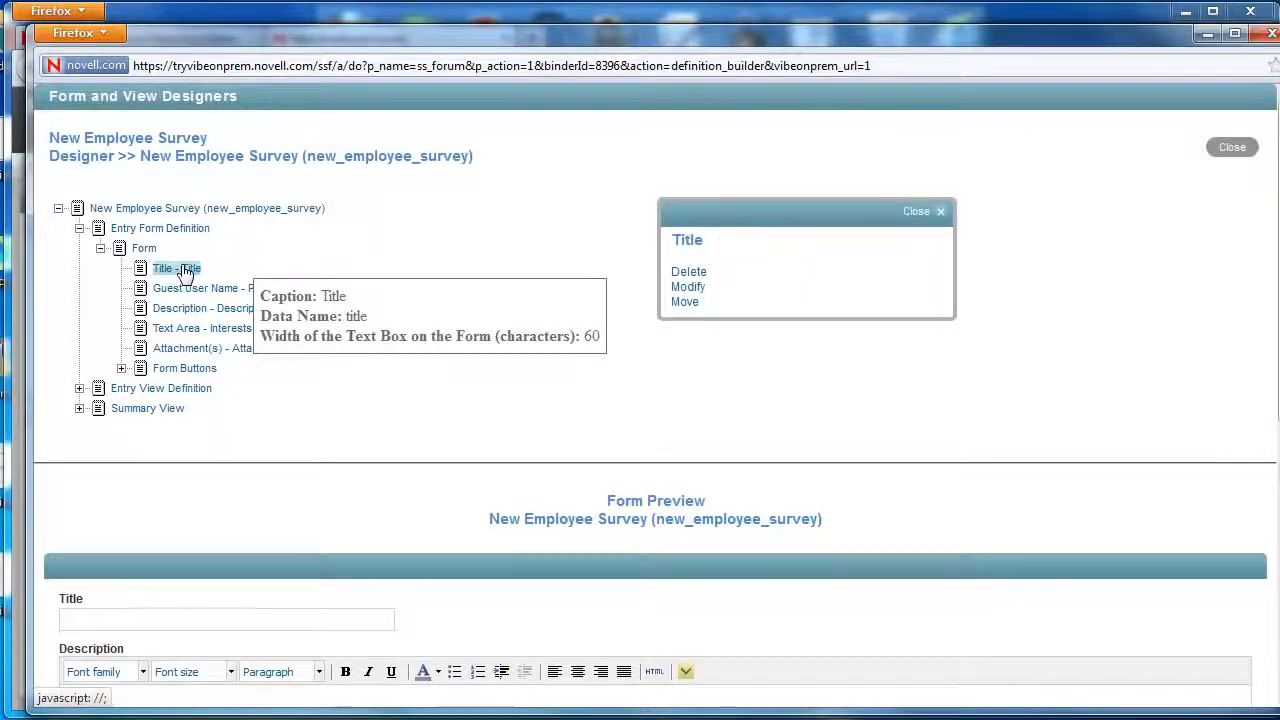
pyautogui.click(689, 287)
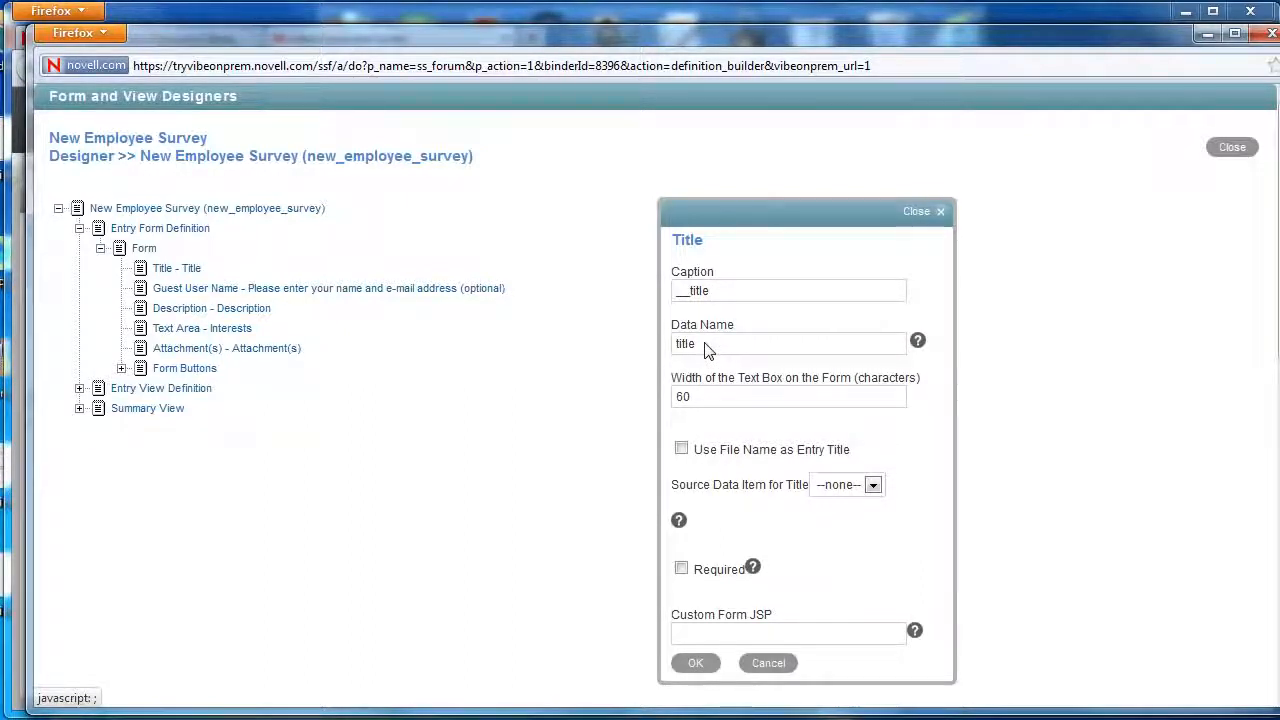
pyautogui.moveTo(712, 292); pyautogui.dragTo(684, 290)
pyautogui.write('Employee N')
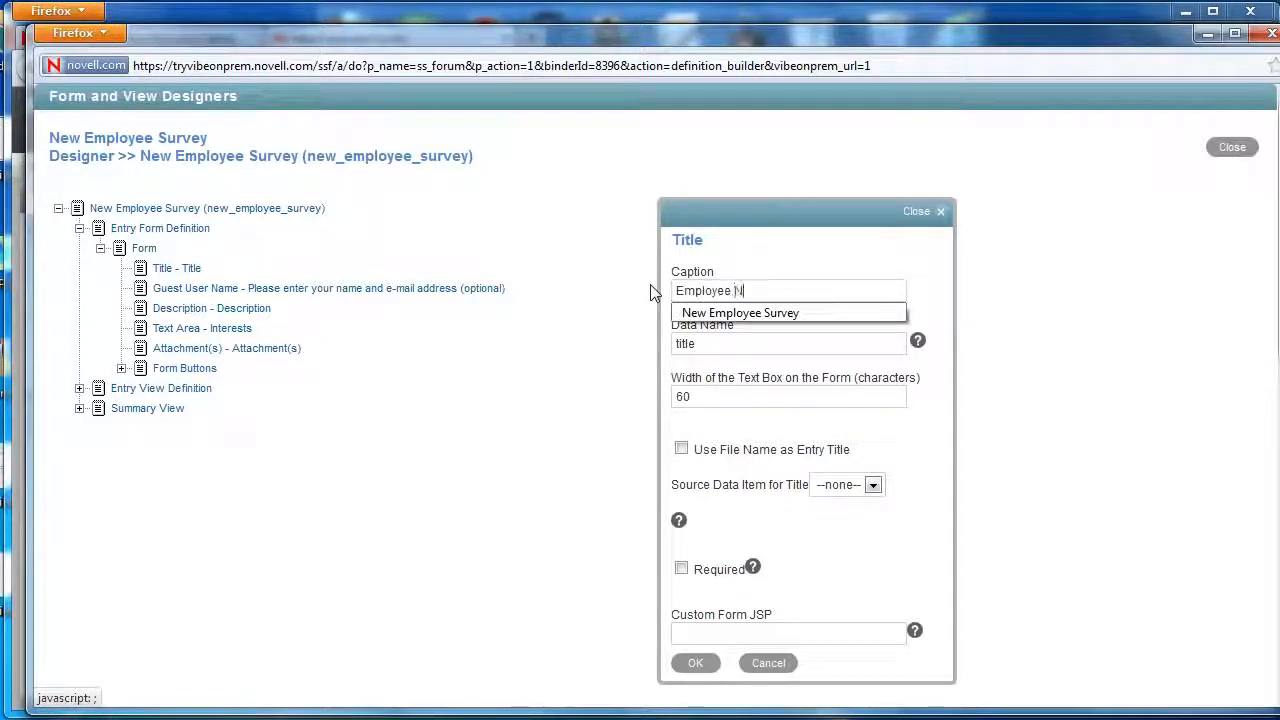
pyautogui.write('ame')
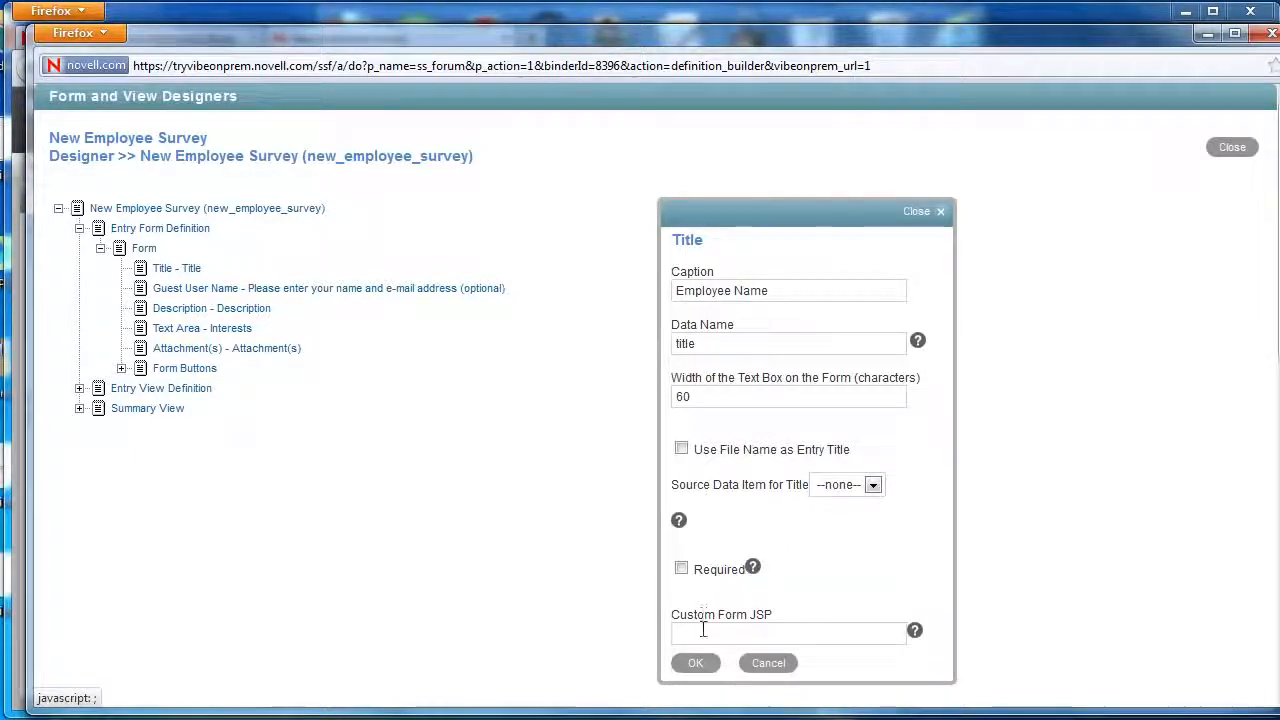
pyautogui.click(695, 663)
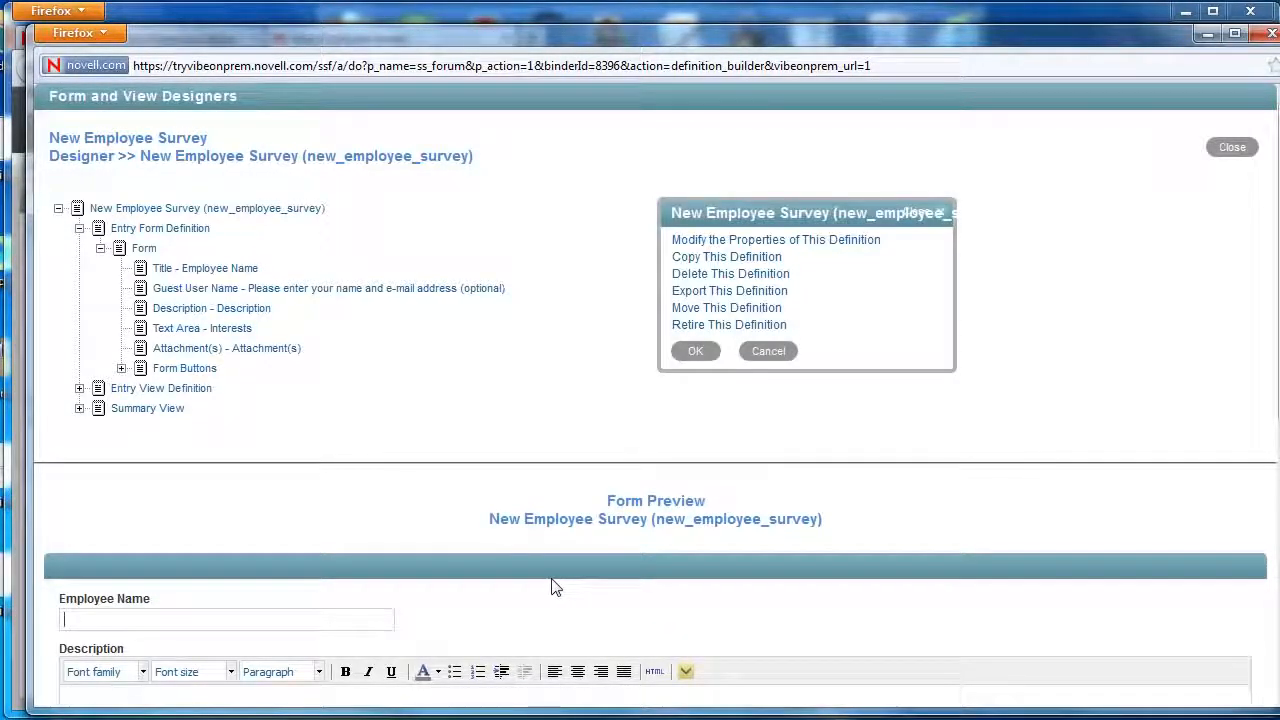
pyautogui.scroll(-2, 553, 587)
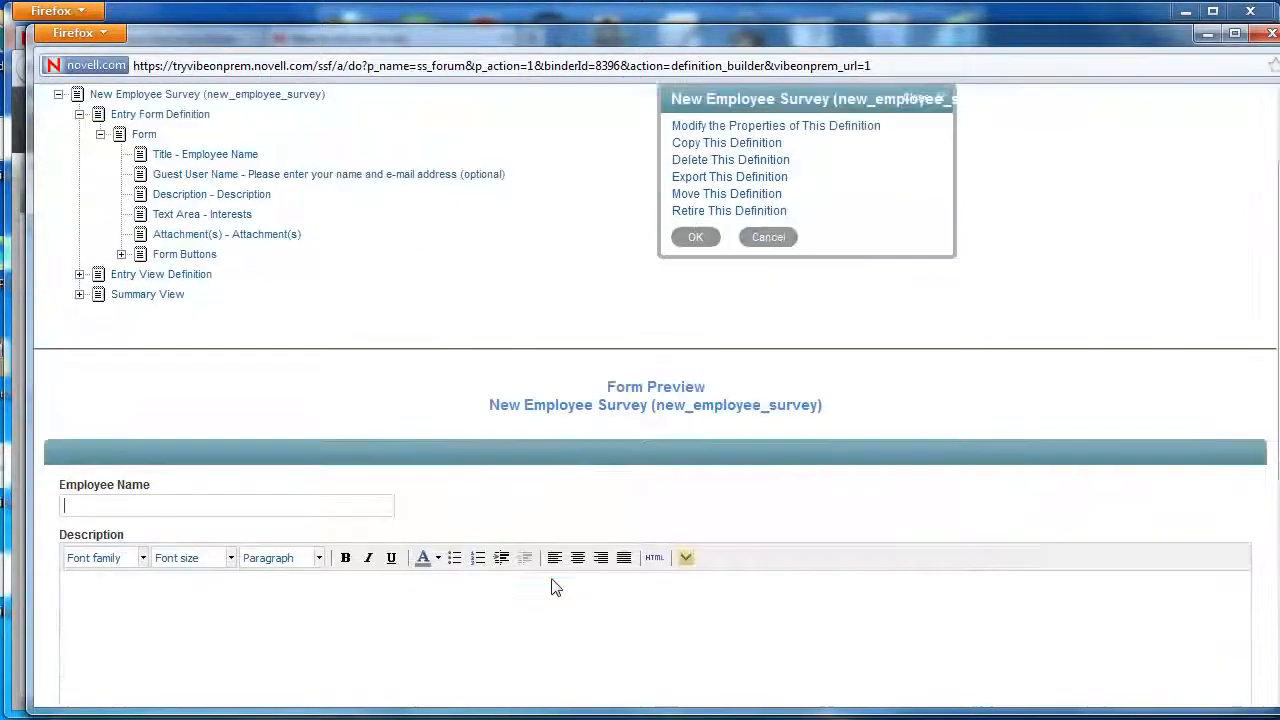
# Change the Description field's caption to 'Tell us about yourself'.
pyautogui.click(193, 194)
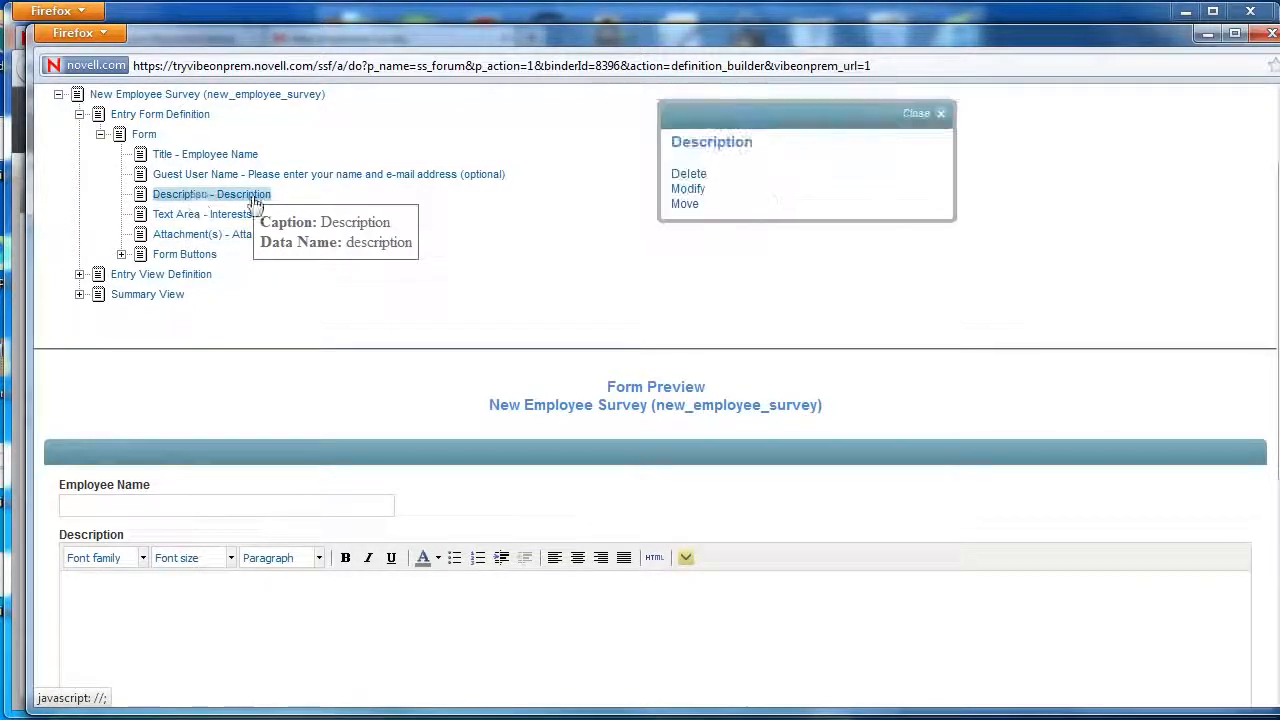
pyautogui.click(688, 189)
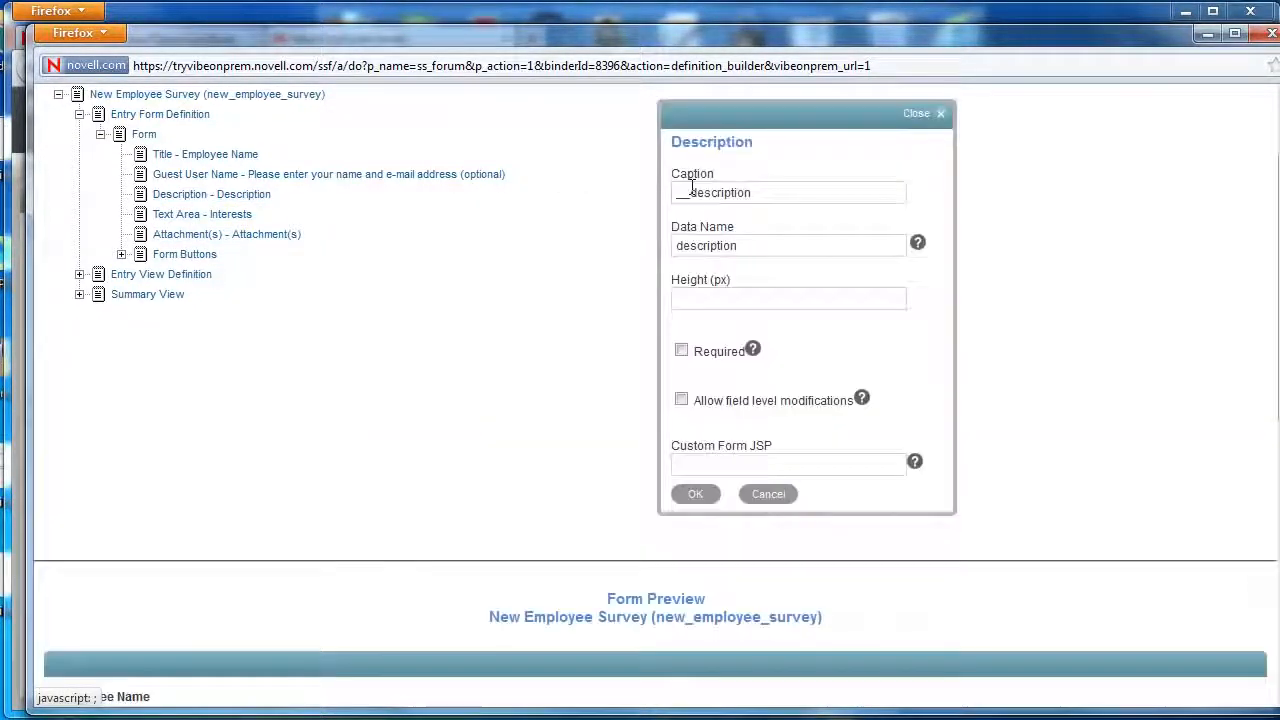
pyautogui.moveTo(823, 192); pyautogui.dragTo(655, 183)
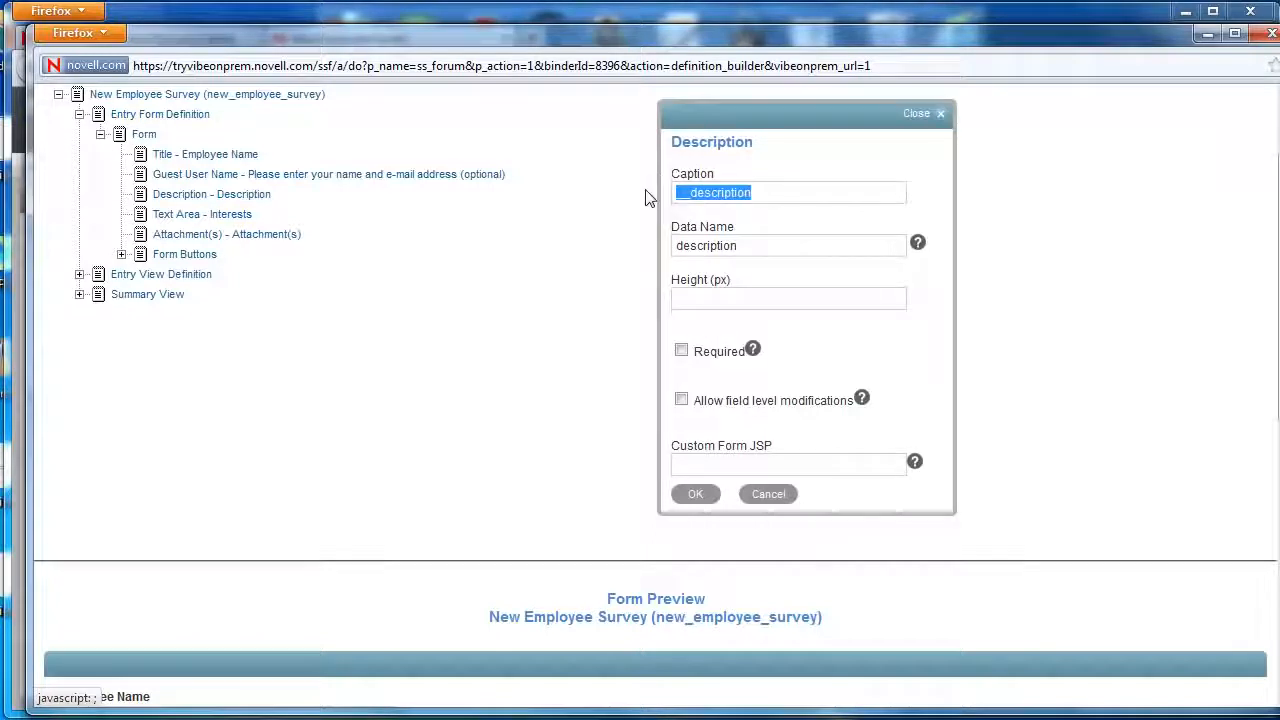
pyautogui.write('Tell')
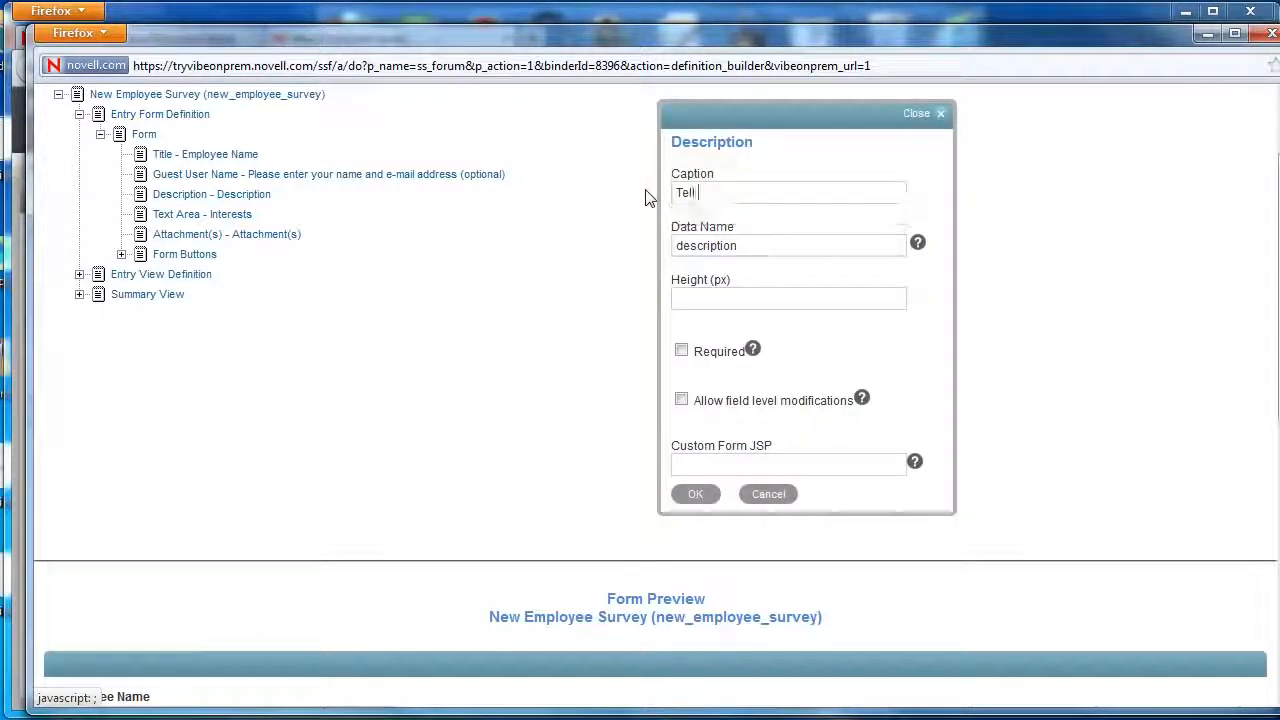
pyautogui.write(' us about yourself')
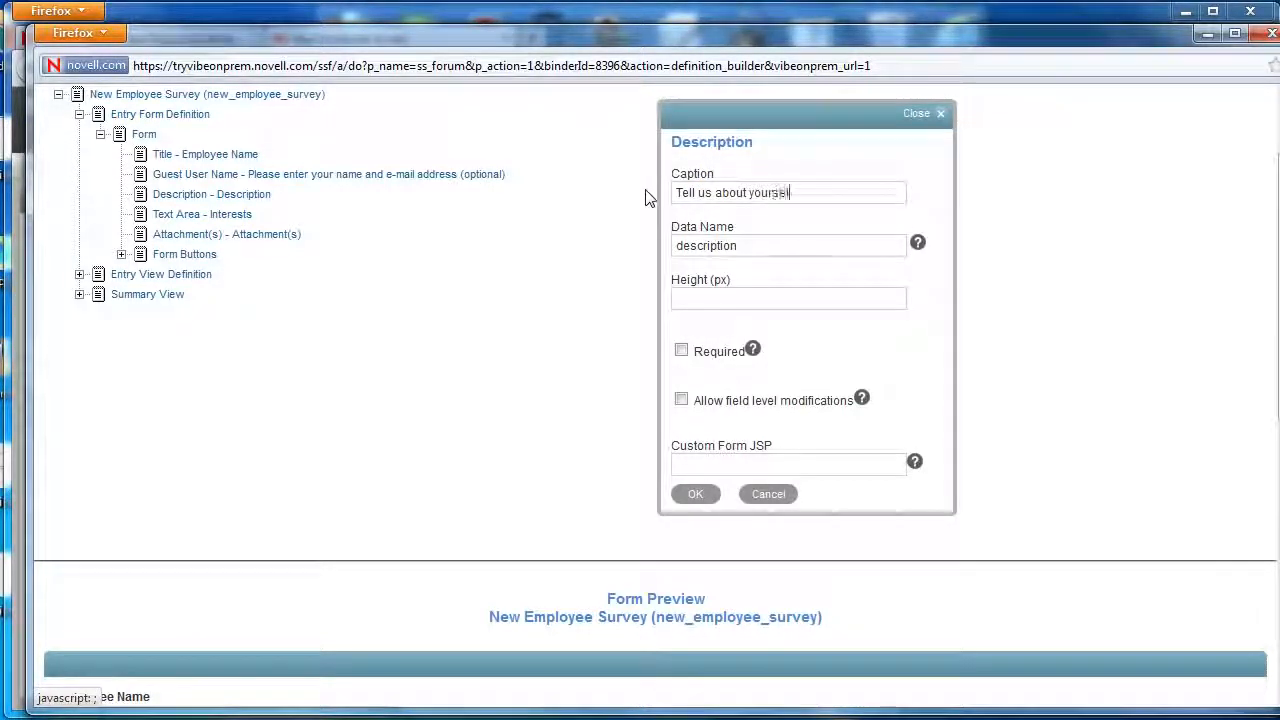
pyautogui.click(694, 495)
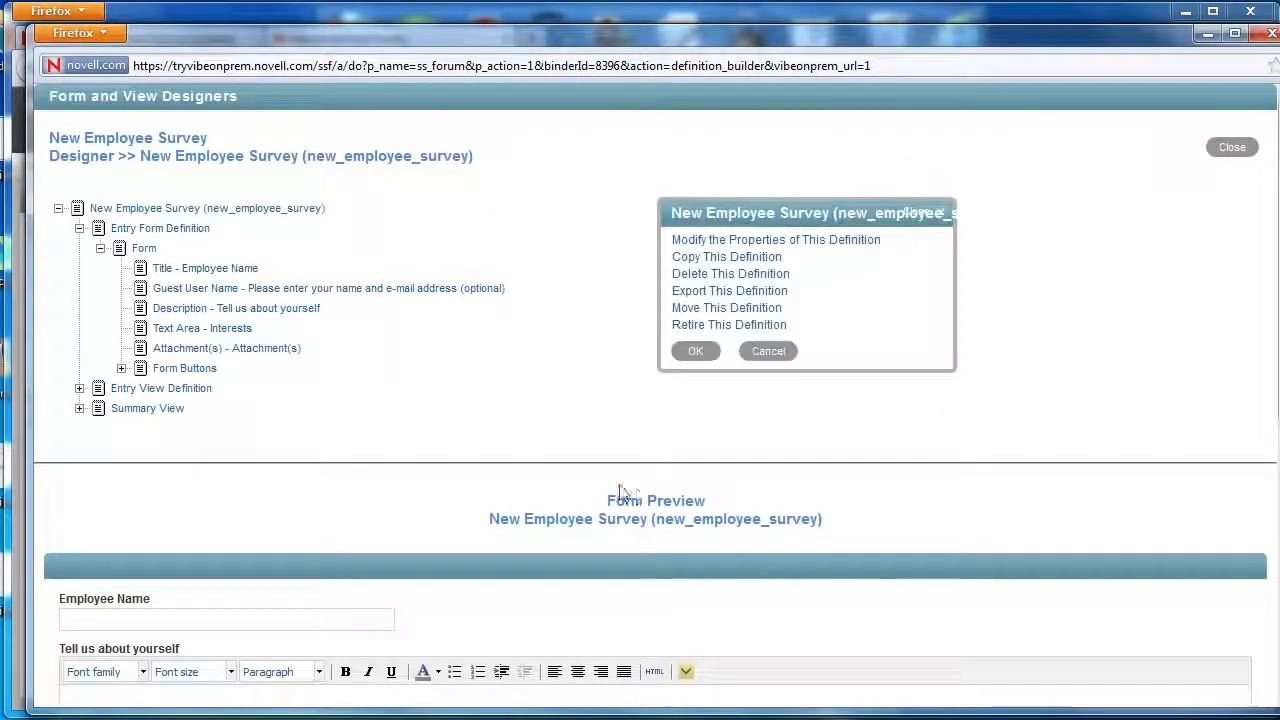
# Review the updated form preview, trying the Employee Name field.
pyautogui.scroll(-5, 594, 497)
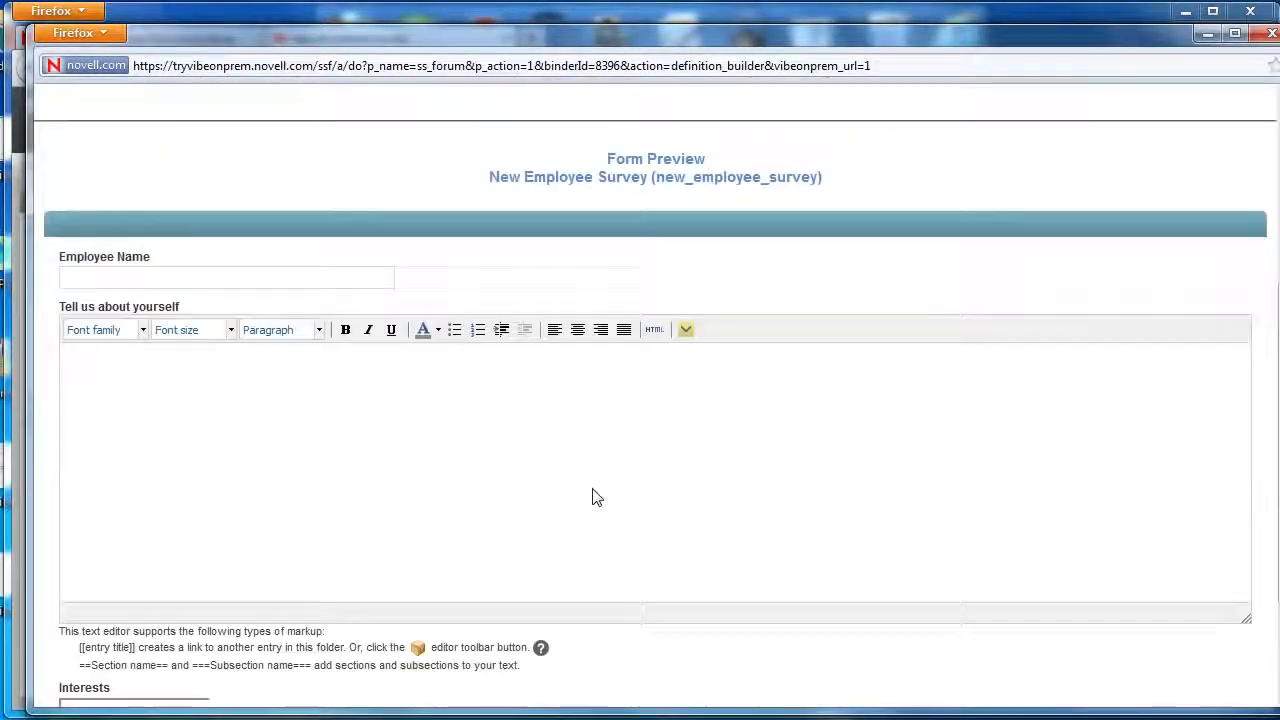
pyautogui.click(72, 276)
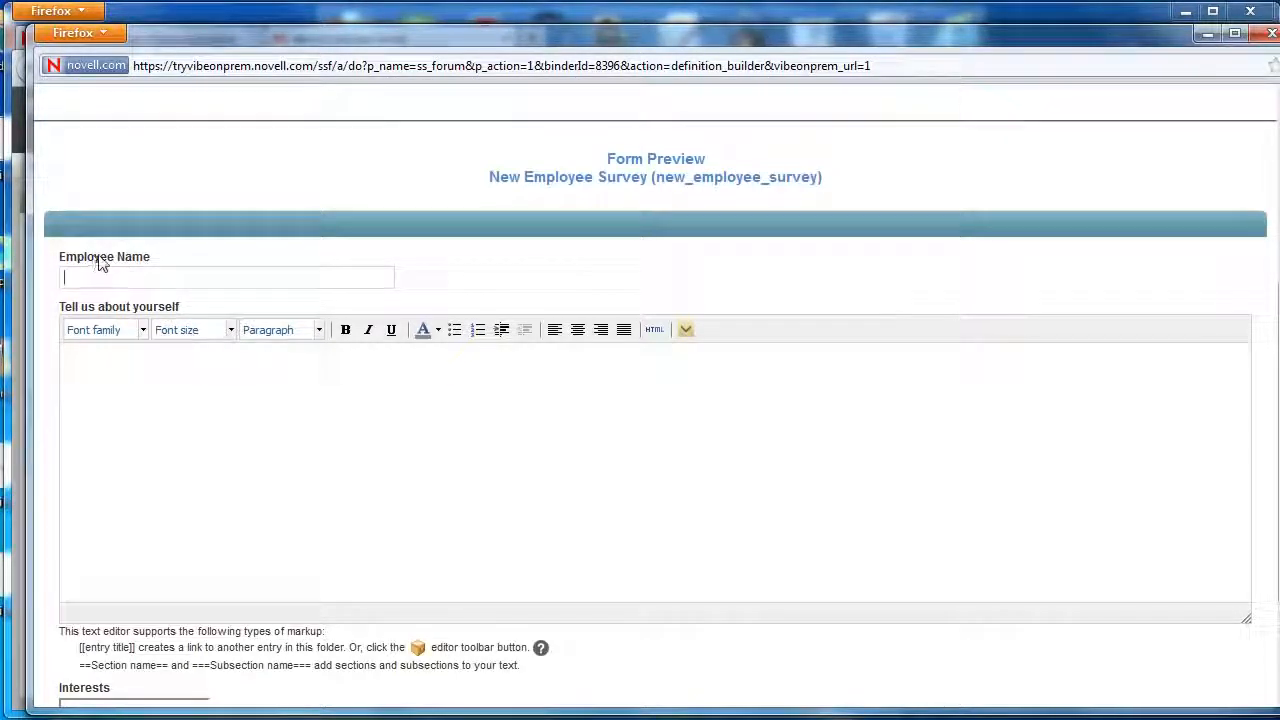
pyautogui.scroll(-3, 171, 354)
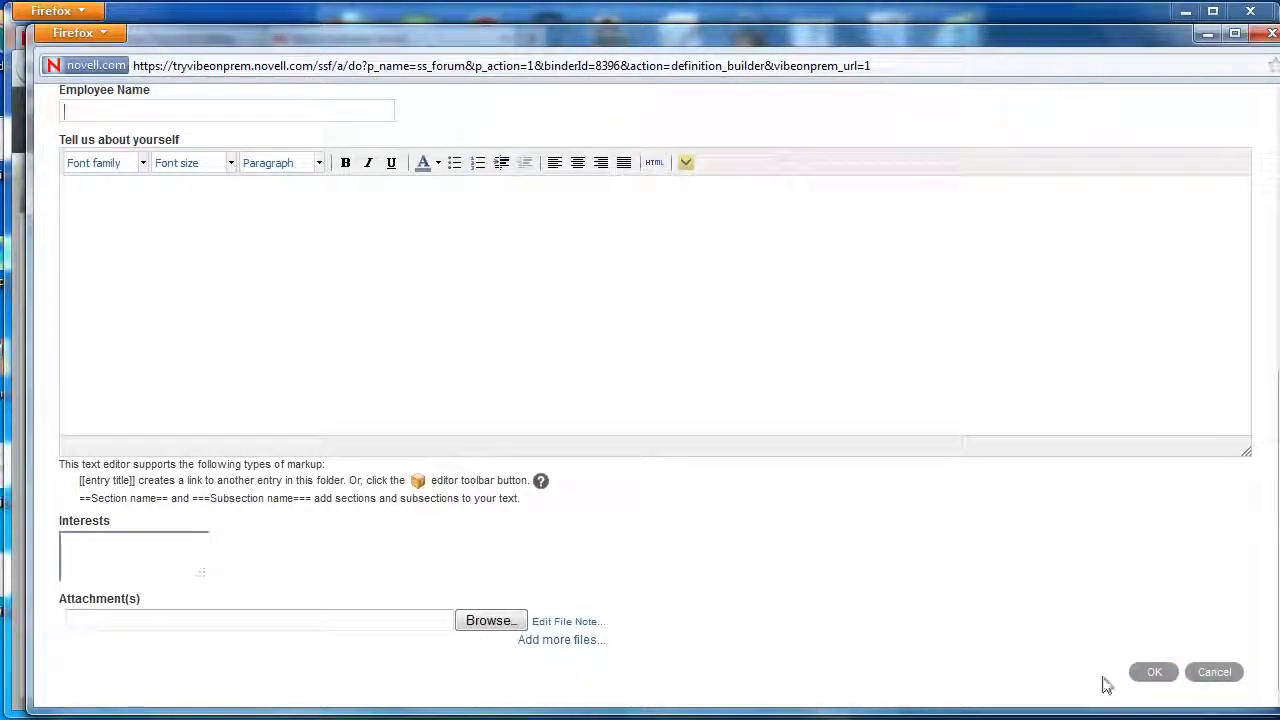
pyautogui.scroll(9, 1060, 596)
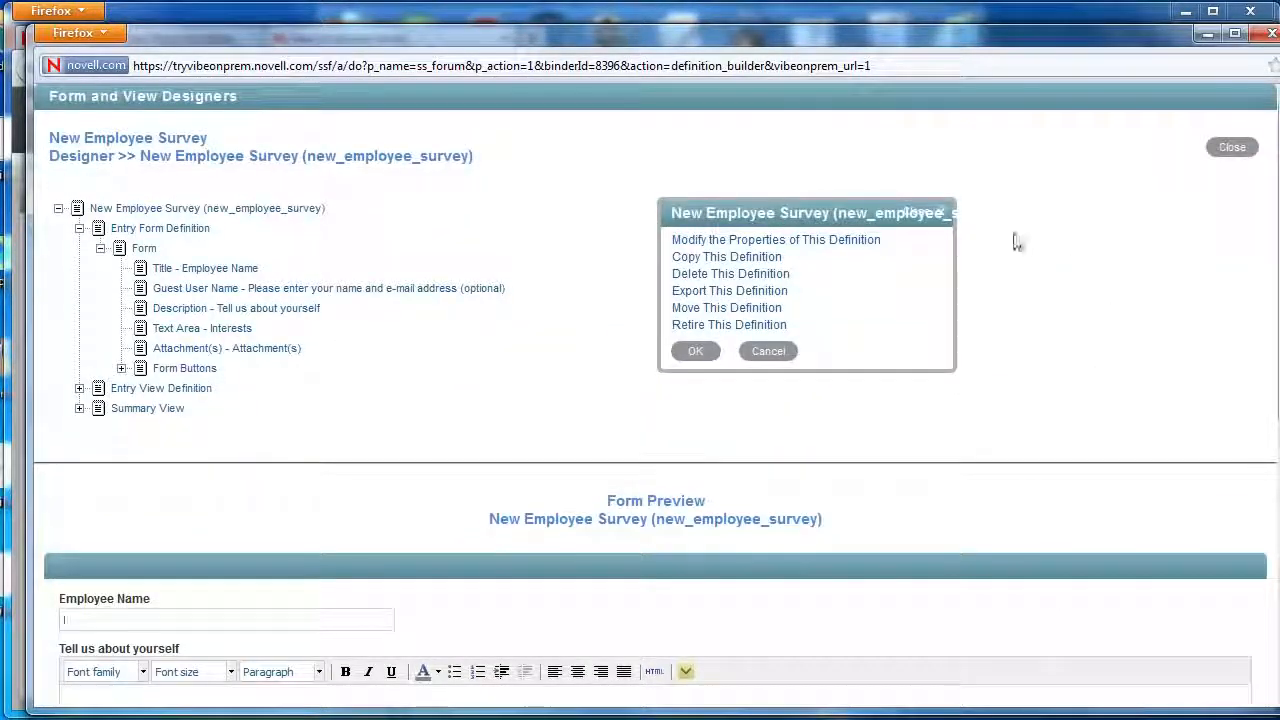